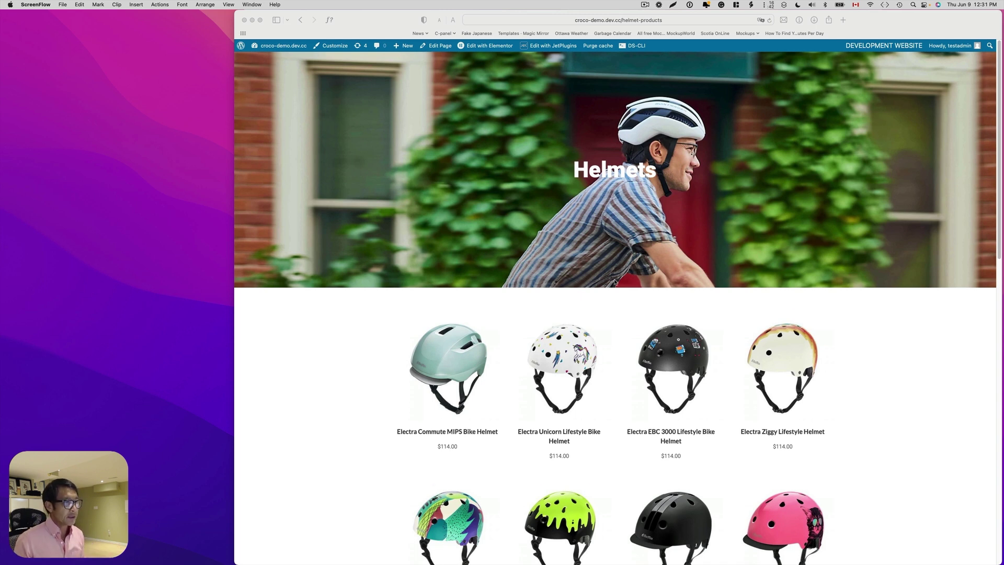
Visit the Electra Lifestyle Lux Cool Cat Helmet page, then go back to the Helmets grid
scroll(615, 282, "down", 3)
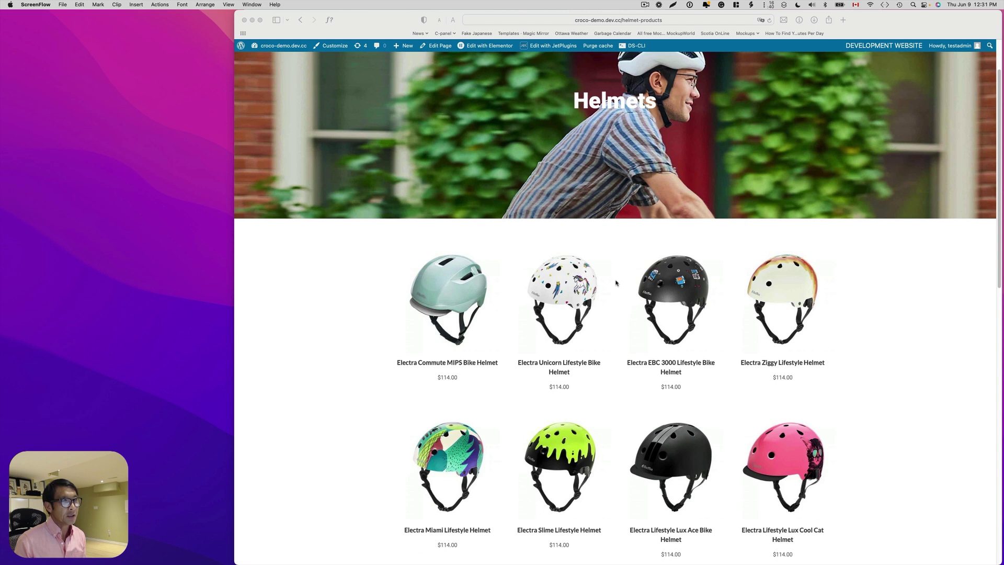
scroll(616, 283, "up", 1)
scroll(651, 231, "down", 10)
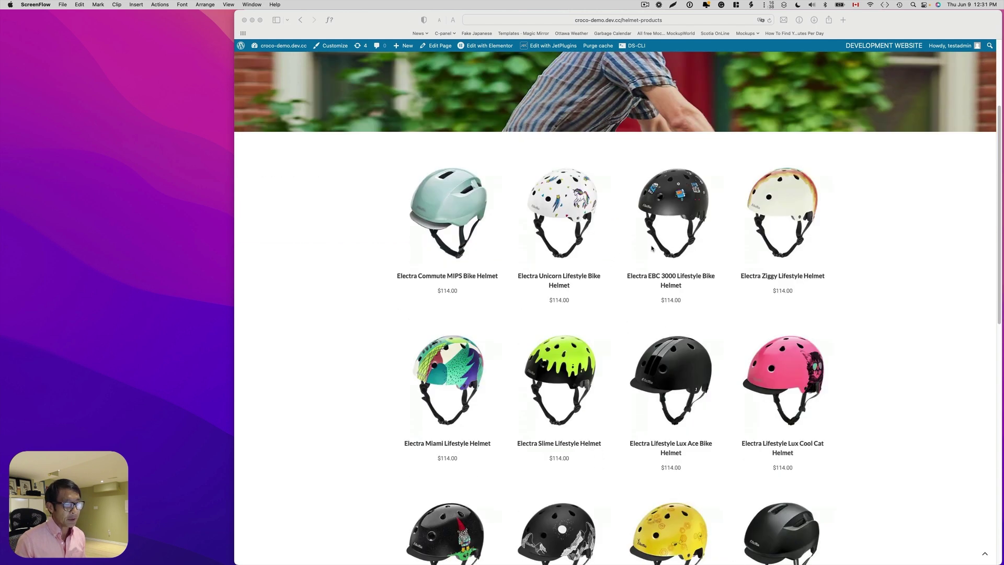
scroll(652, 253, "down", 3)
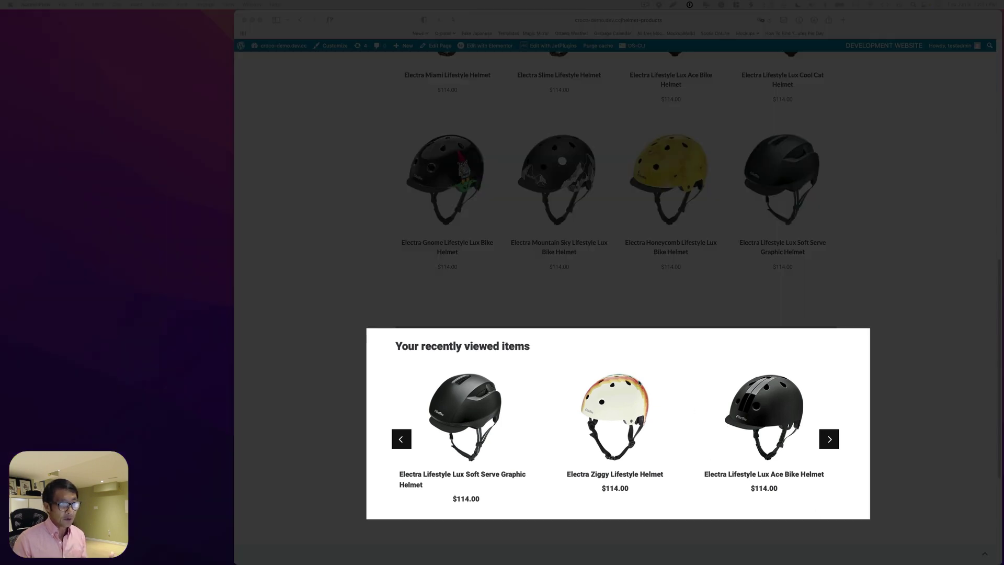
scroll(685, 441, "up", 5)
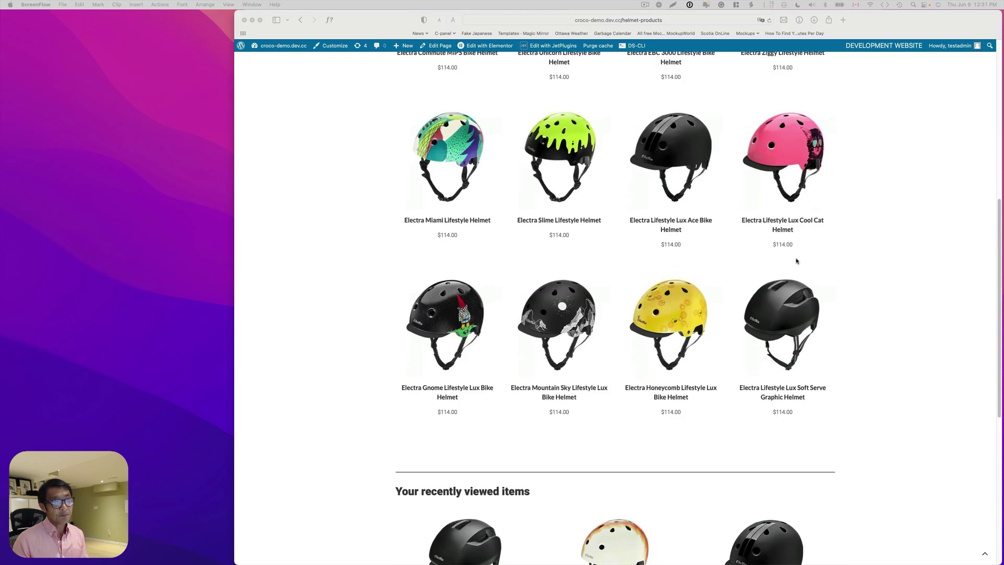
left_click(786, 165)
left_click(783, 161)
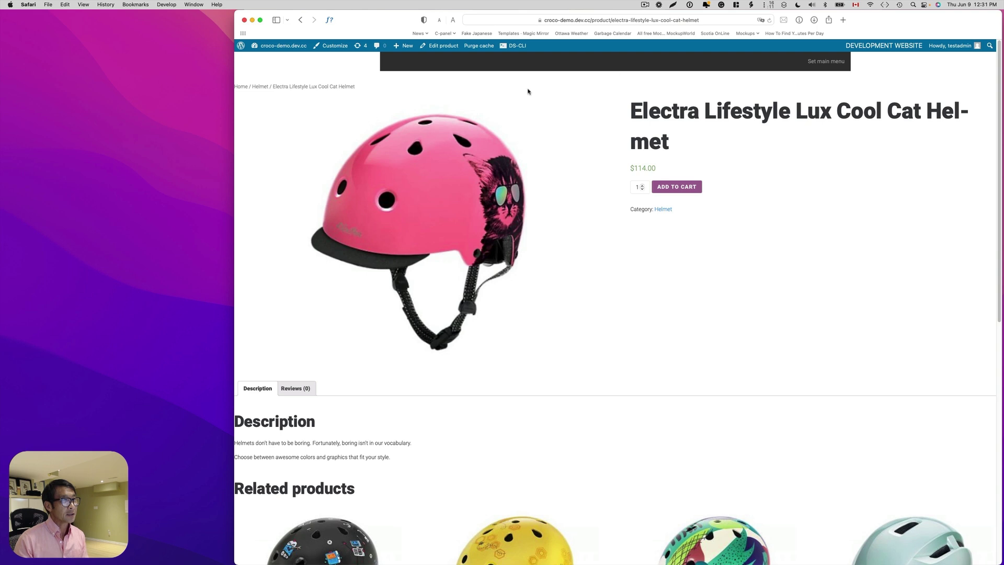
key("super+bracketleft")
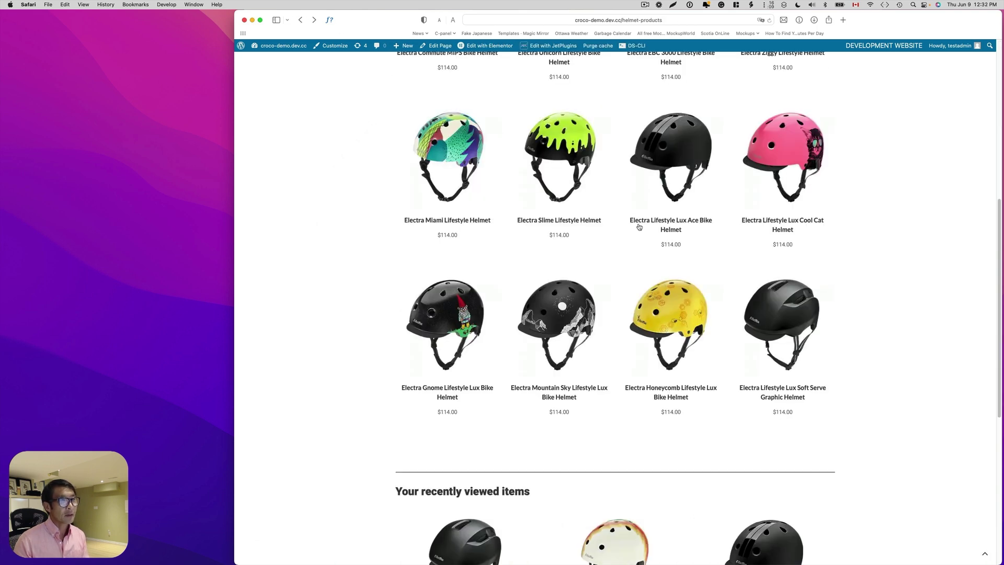
Reload the Helmets page and check the slider lists Electra Ziggy, Lux Ace and Lux Cool Cat
left_click(712, 298)
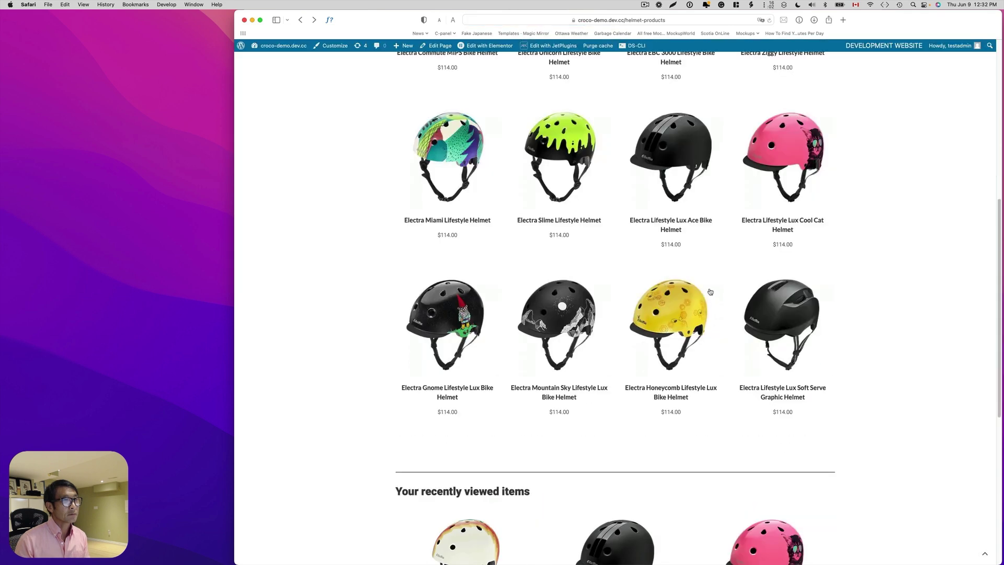
scroll(710, 288, "down", 5)
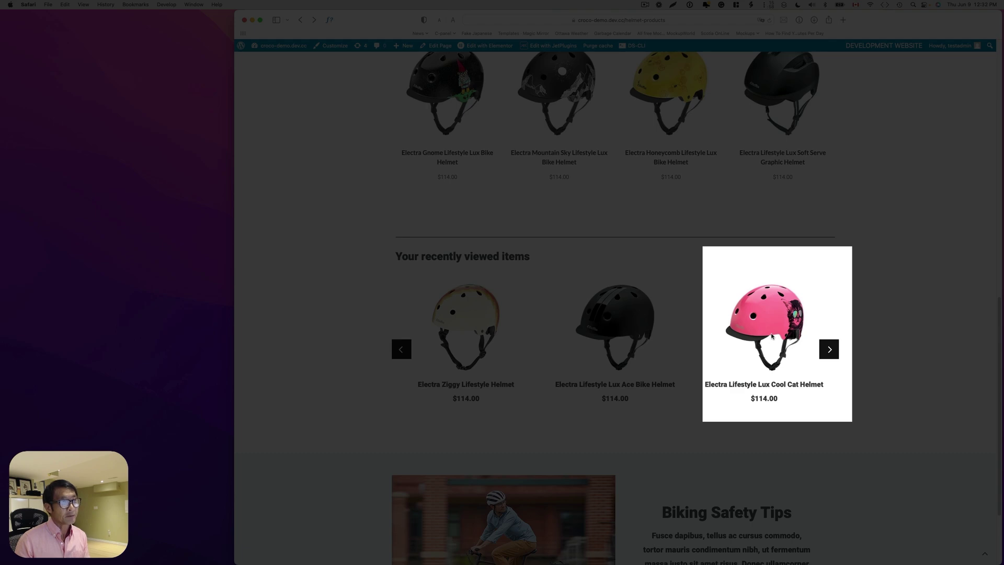
scroll(772, 335, "up", 4)
mouse_move(883, 26)
left_mouse_down()
mouse_move(868, 95)
mouse_move(871, 27)
left_mouse_up()
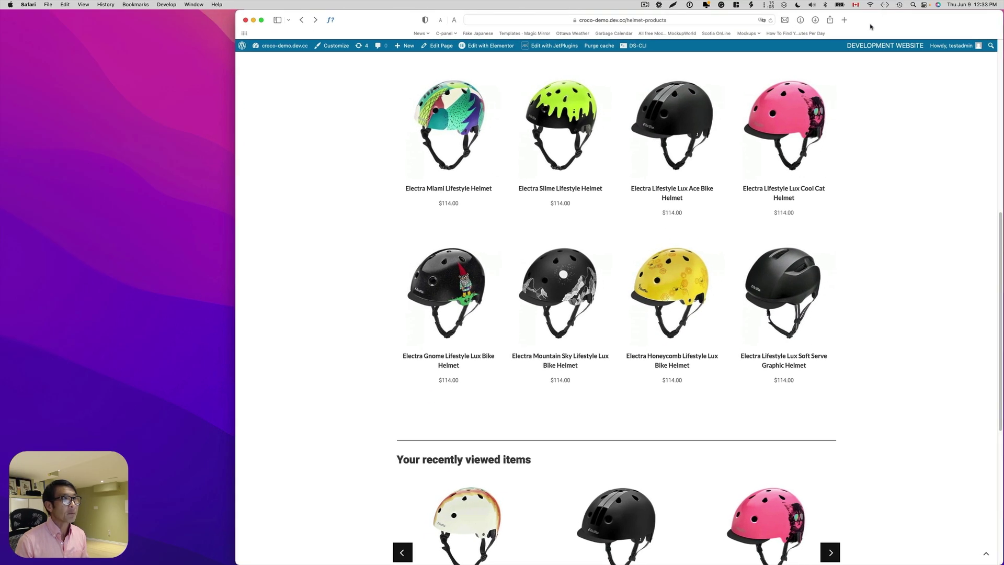
Open a new private browsing window and drag it into position
left_click(49, 5)
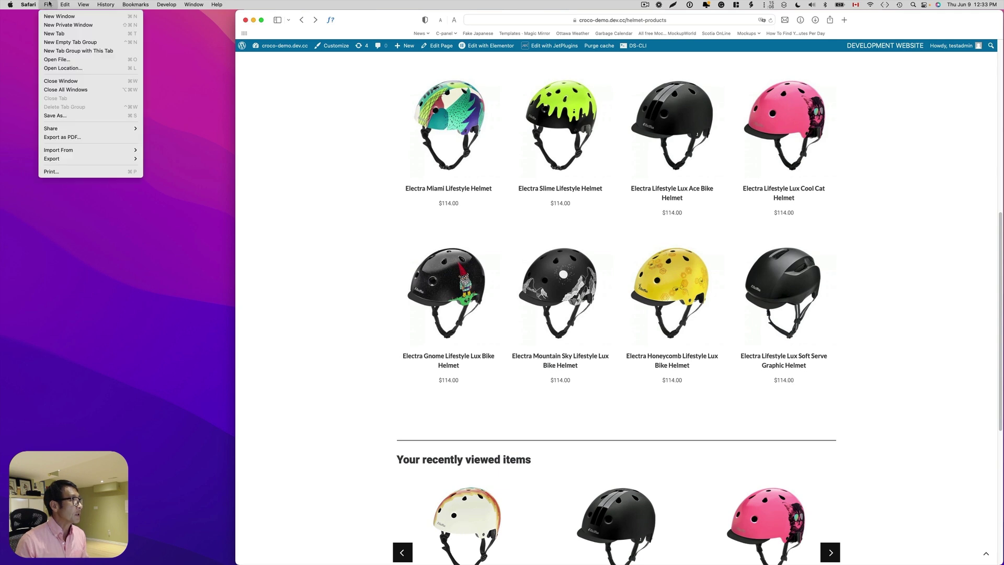
left_click(73, 27)
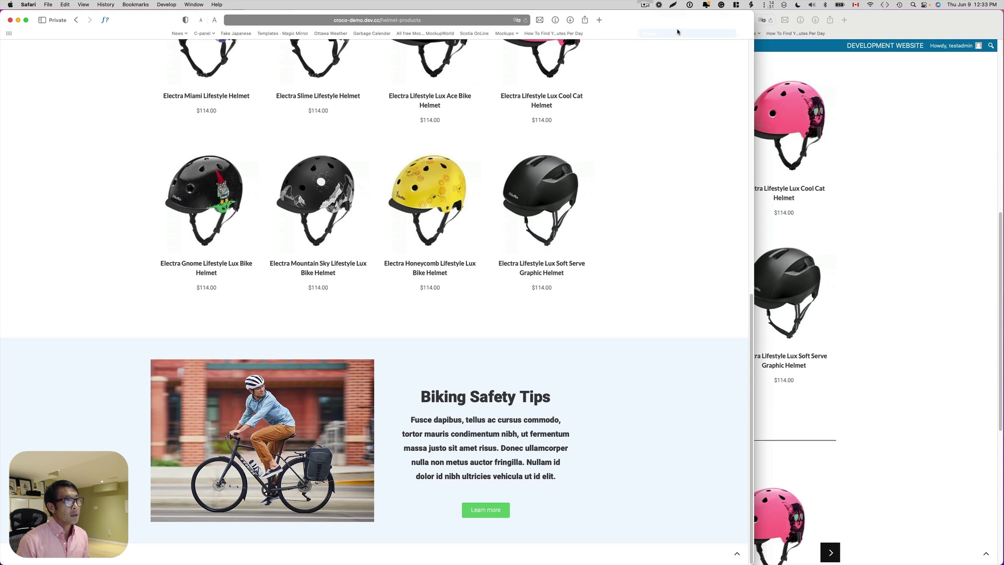
left_click_drag(662, 29, 905, 26)
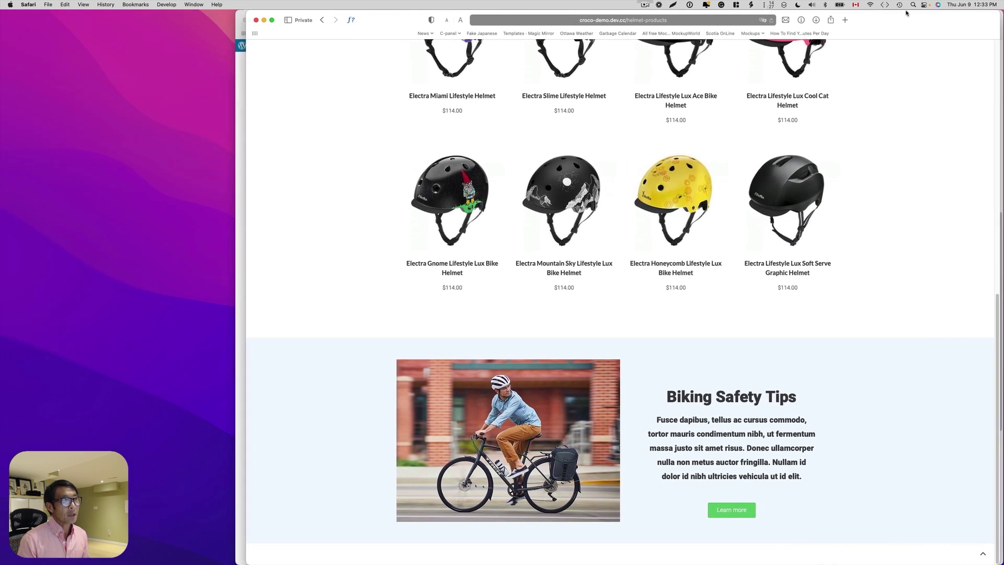
left_click_drag(246, 154, 236, 151)
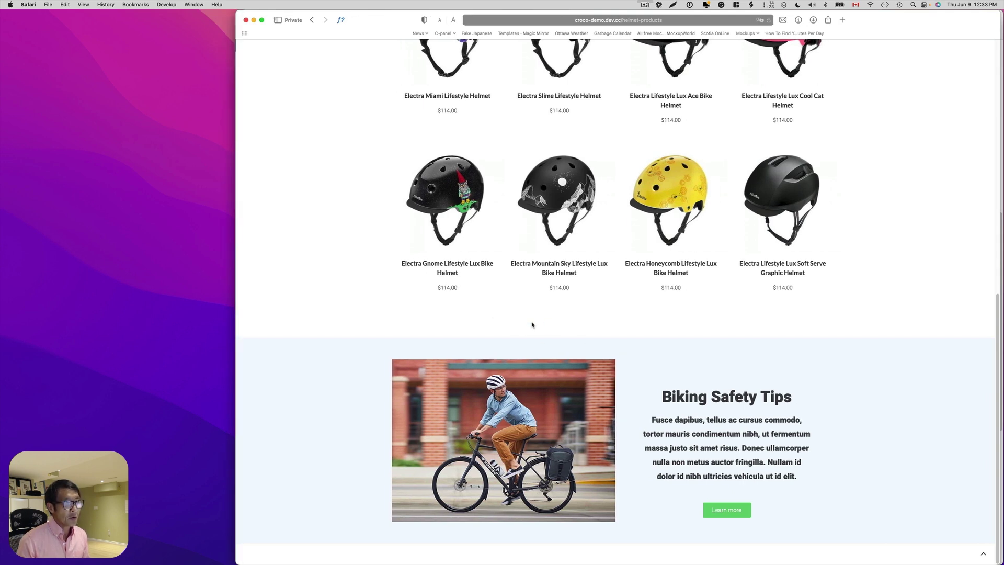
left_click_drag(890, 25, 671, 26)
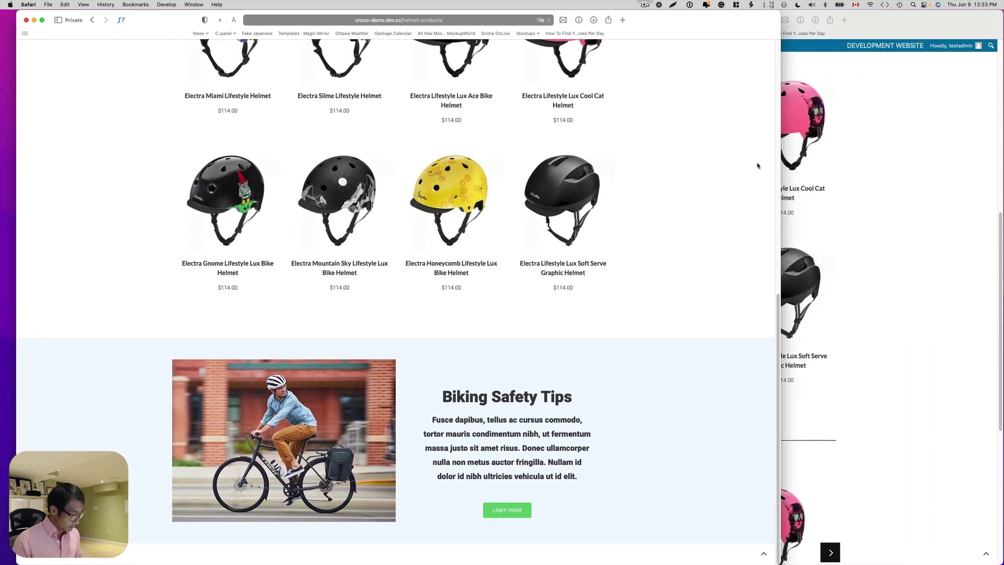
Tile the private window left and the logged-in window right, then scroll down both Helmets pages
key("ctrl+alt+Left")
left_click(932, 257)
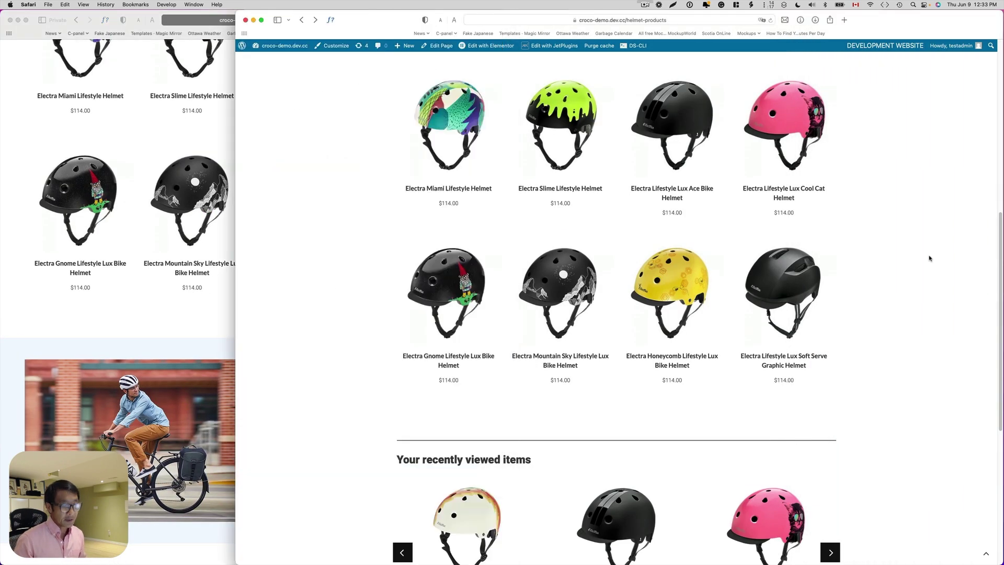
key("ctrl+alt+Right")
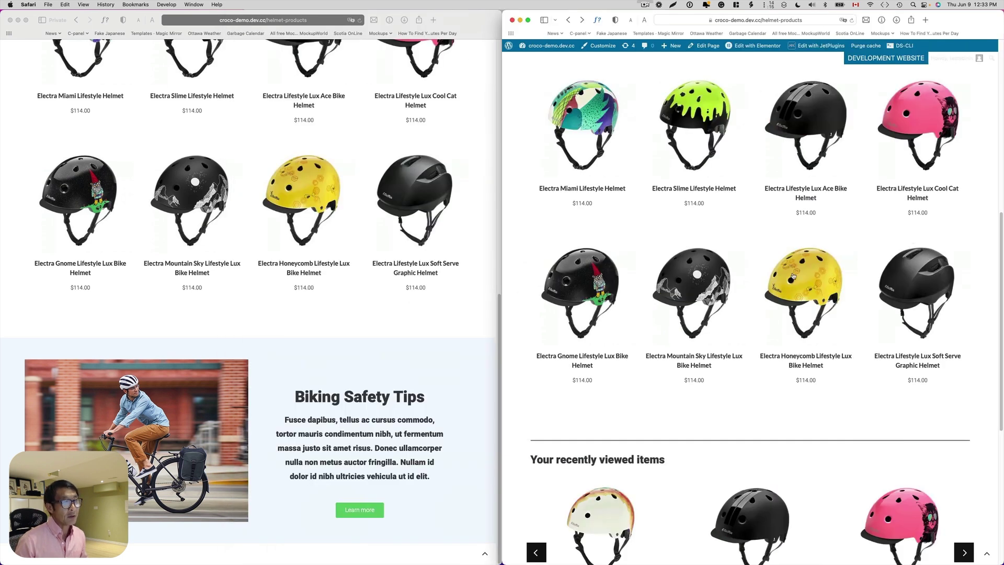
scroll(723, 250, "down", 5)
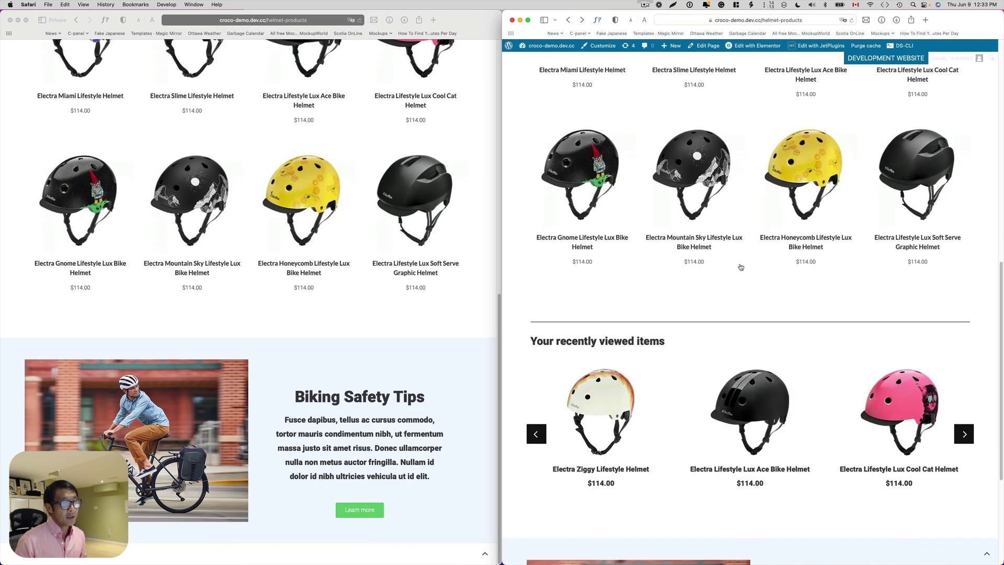
scroll(740, 267, "down", 3)
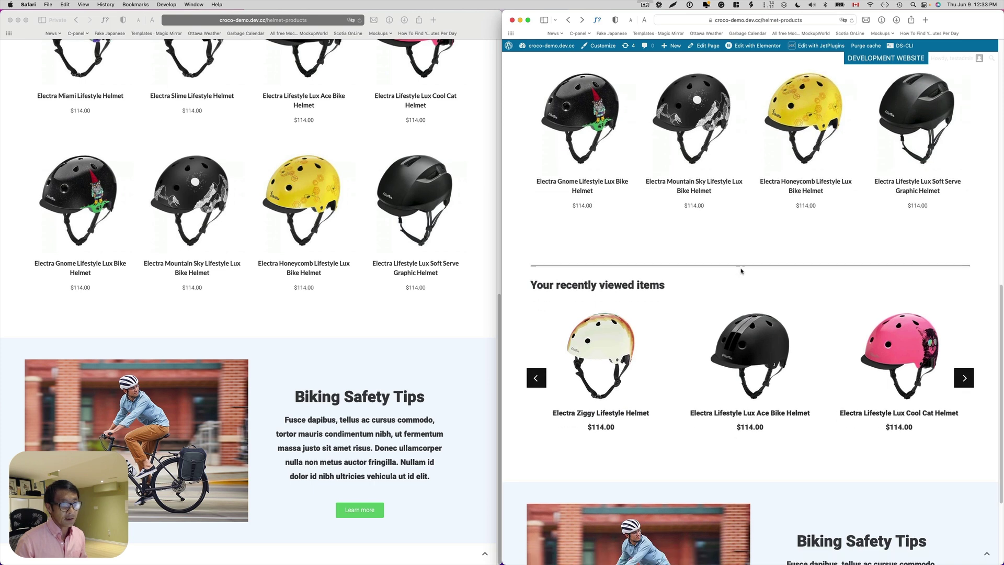
scroll(741, 271, "down", 2)
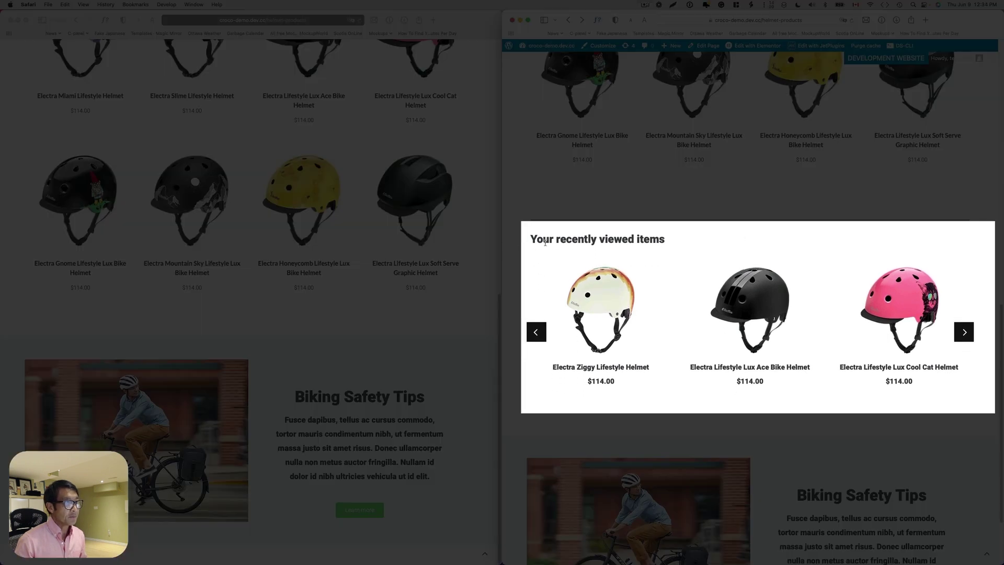
scroll(557, 243, "down", 2)
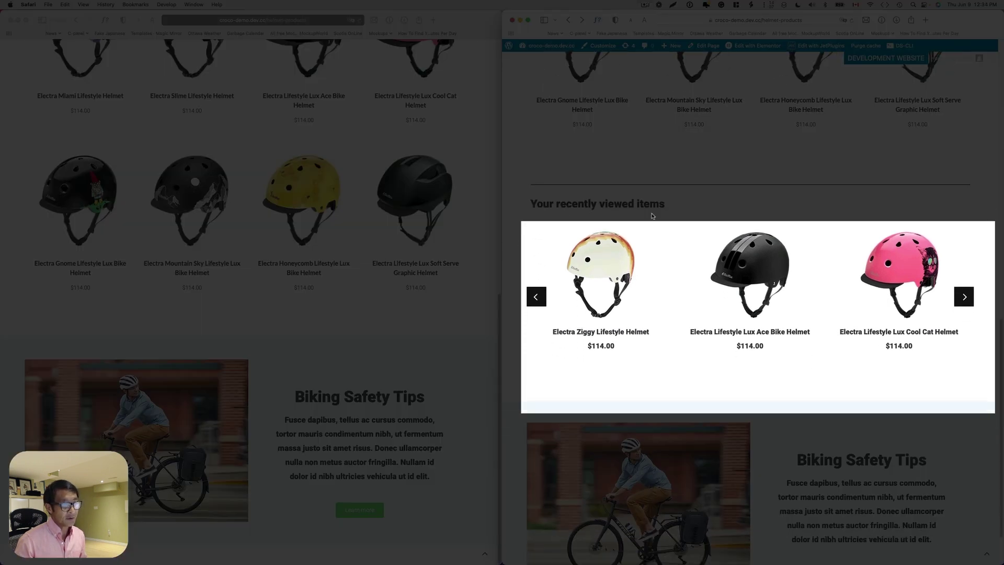
scroll(575, 262, "down", 1)
left_click(417, 314)
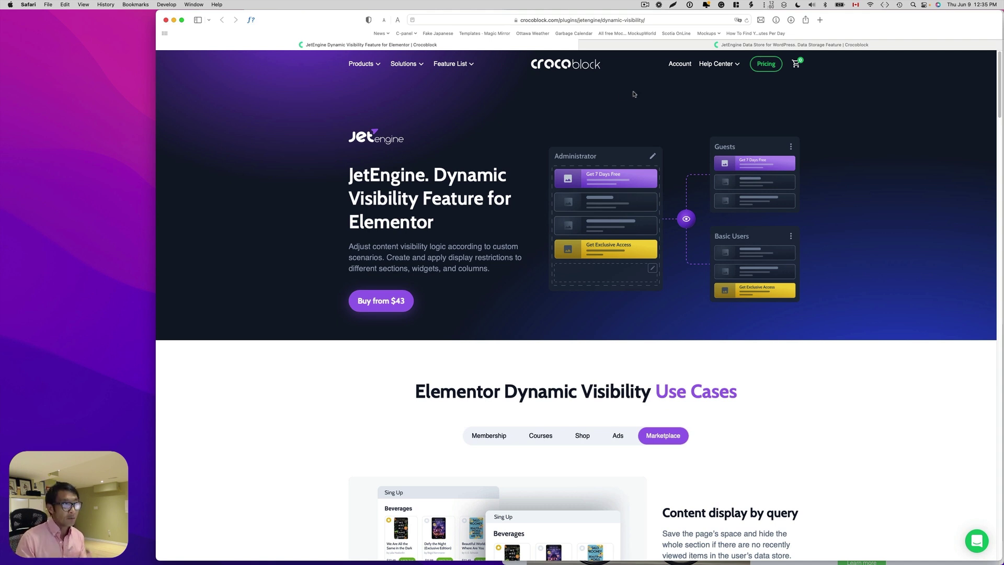
Scroll the JetEngine Dynamic Visibility page down to the 'Content display by query' use case
scroll(634, 94, "down", 5)
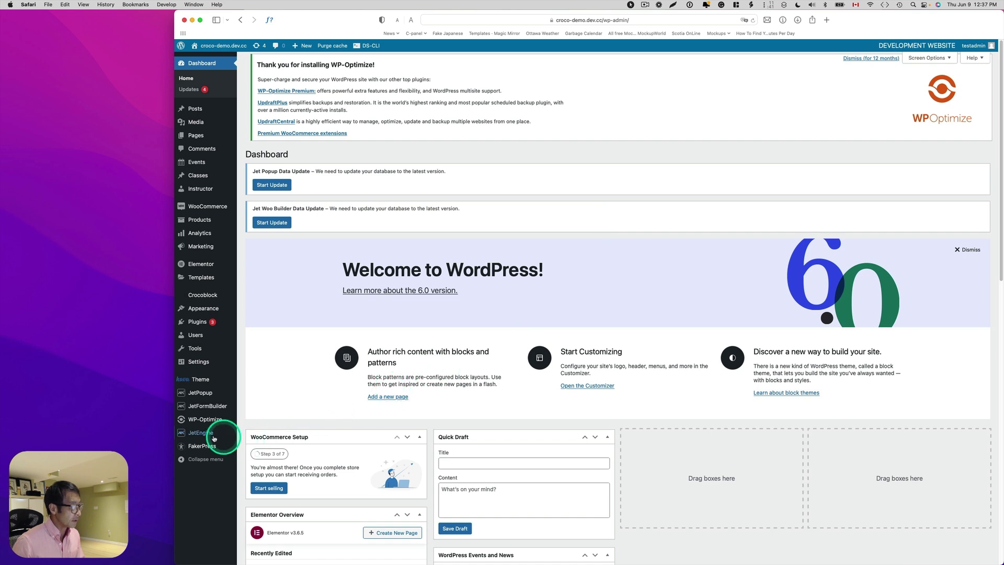
Go to the JetEngine dashboard through the admin sidebar's JetEngine submenu
mouse_move(204, 434)
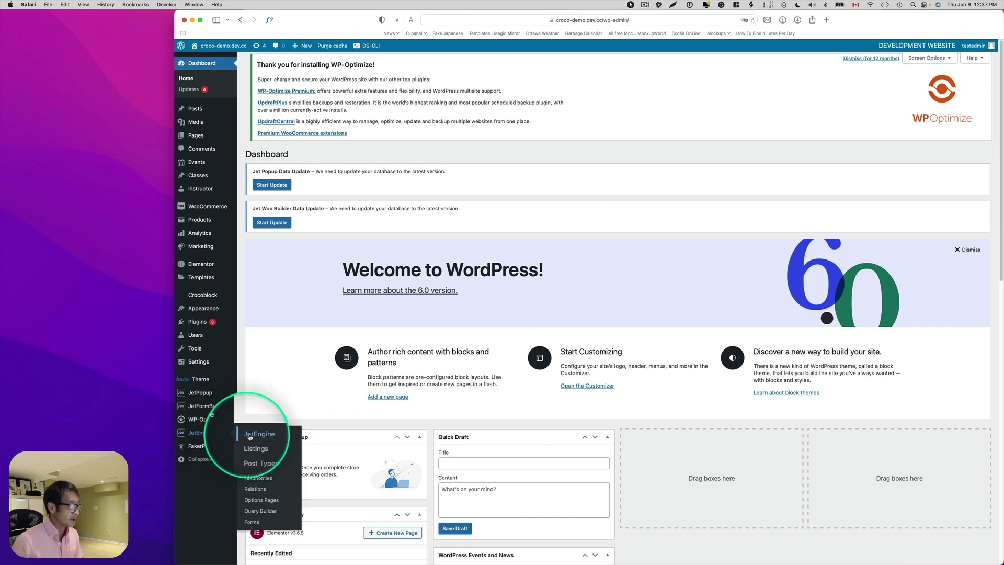
right_click(254, 437)
key("Escape")
left_click(253, 435)
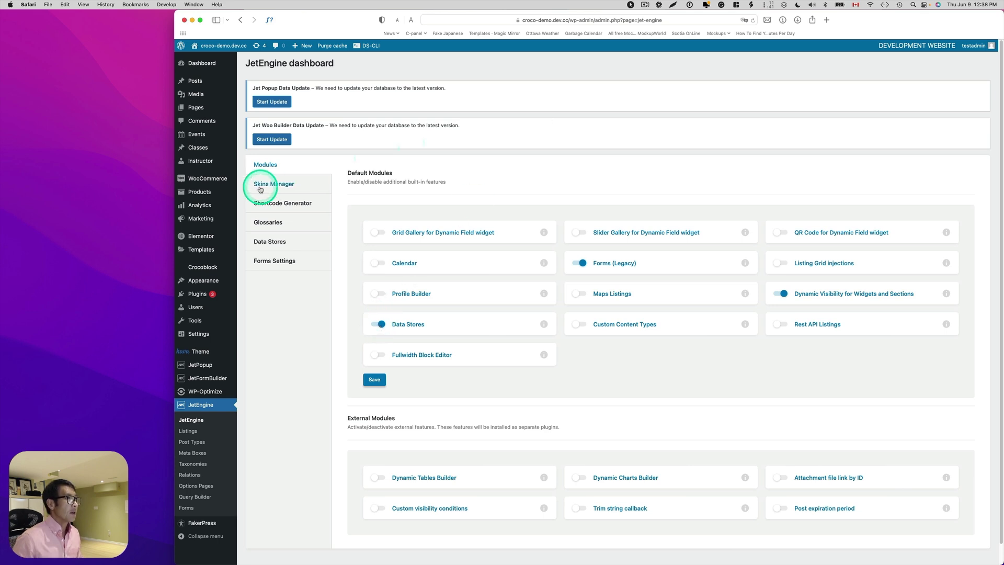
Set the Recently viewed store to Cookies, store items on view, watch Products, and save
left_click(269, 242)
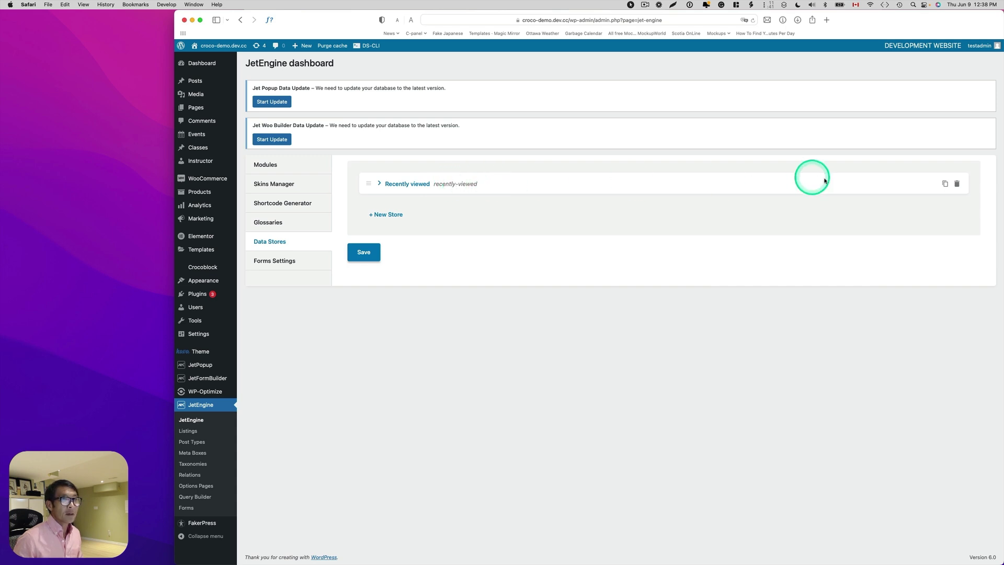
left_click(407, 184)
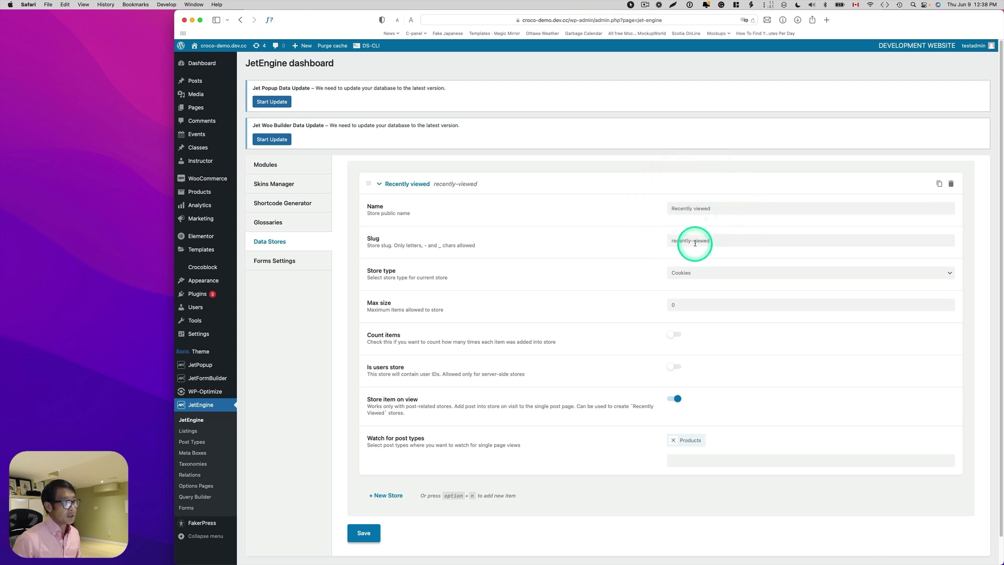
left_click(697, 271)
left_click(685, 271)
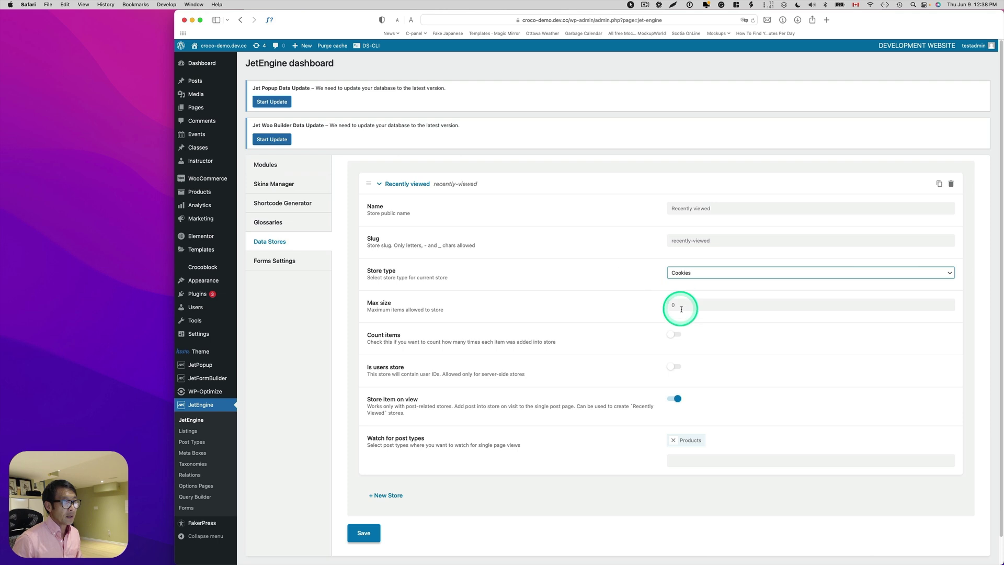
scroll(680, 309, "down", 2)
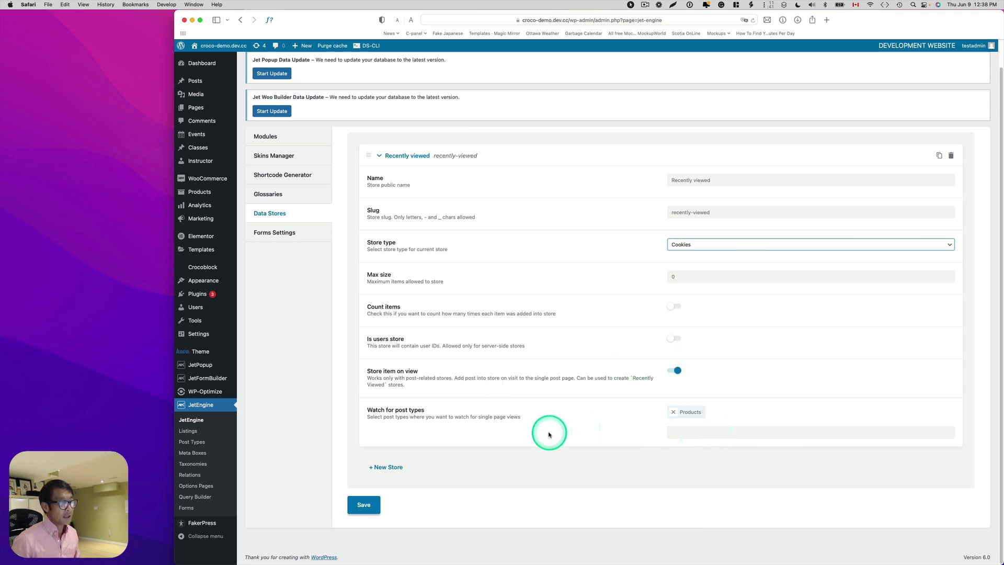
left_click(672, 429)
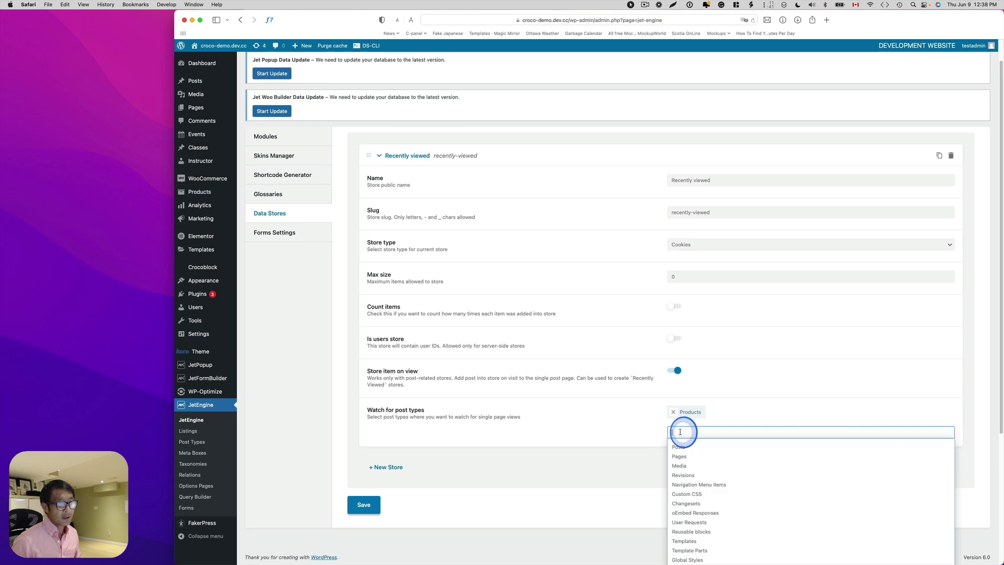
scroll(701, 482, "down", 1)
scroll(701, 483, "down", 4)
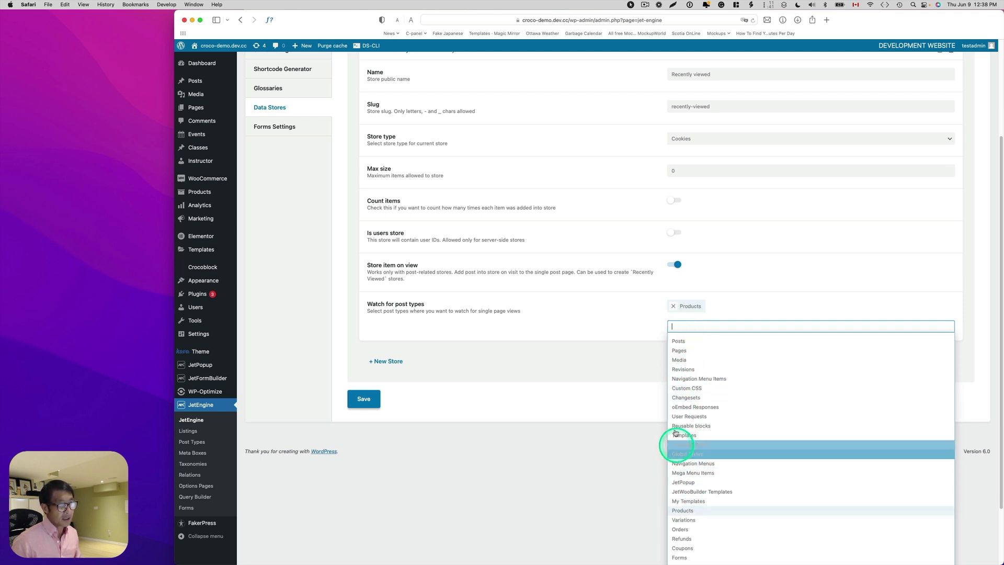
left_click(635, 315)
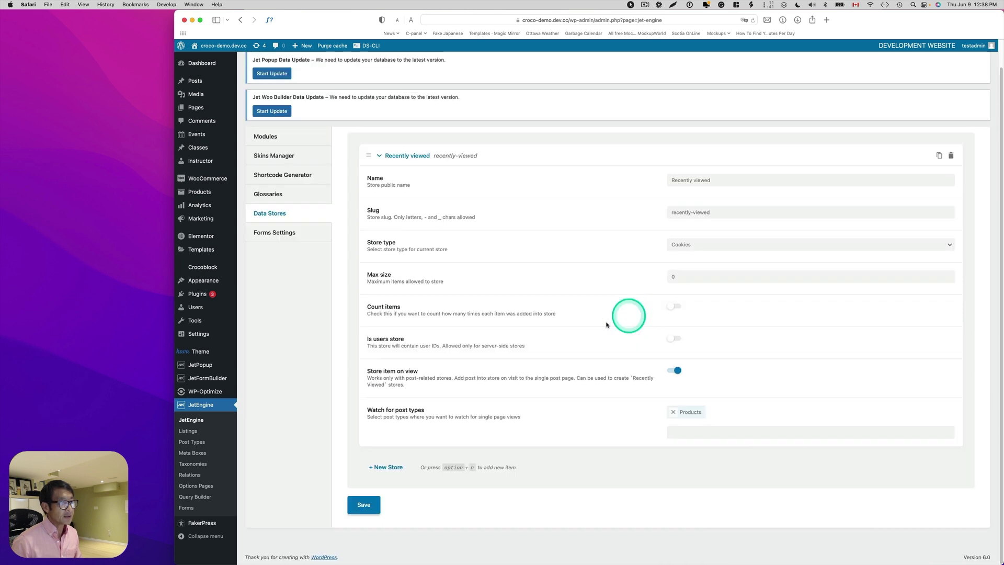
left_click(373, 505)
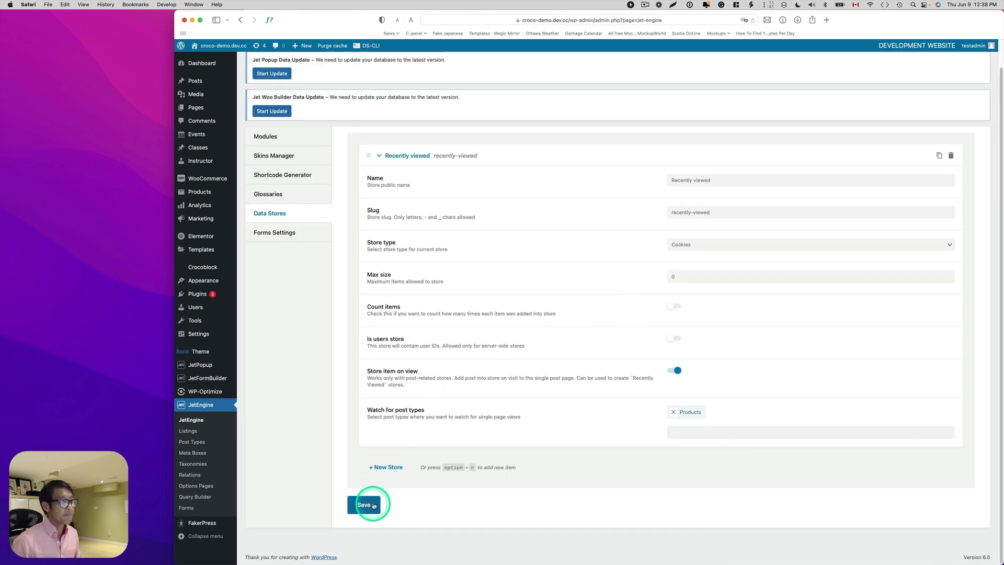
From JetEngine Listings, open the Helmet prducts listing with Edit with Elementor
left_click(193, 434)
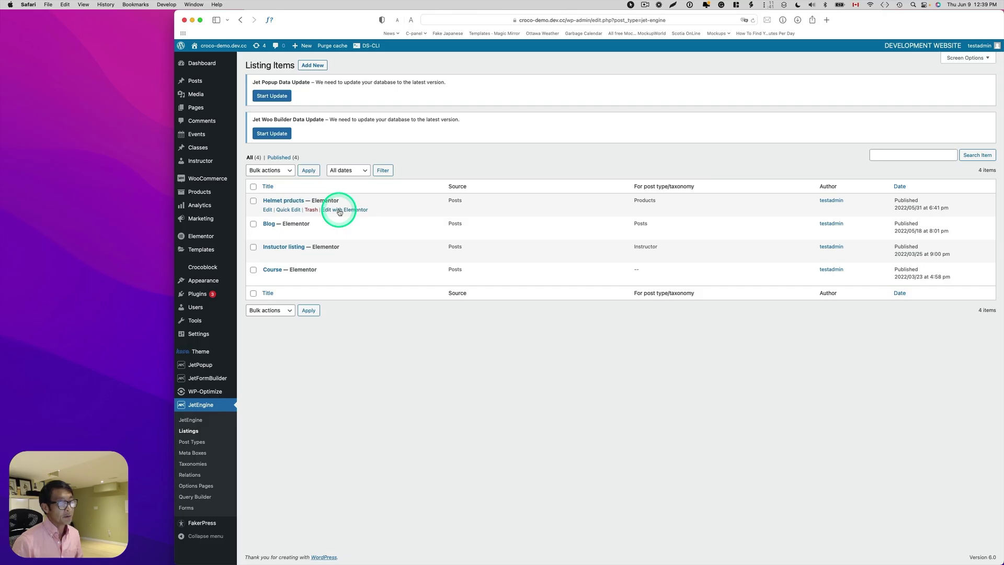
left_click(340, 211)
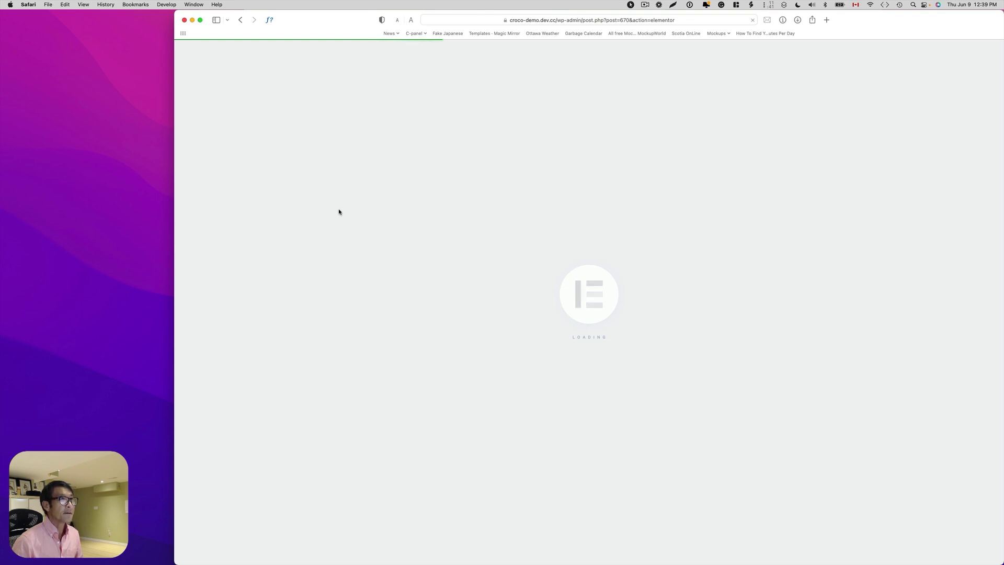
left_click(540, 144)
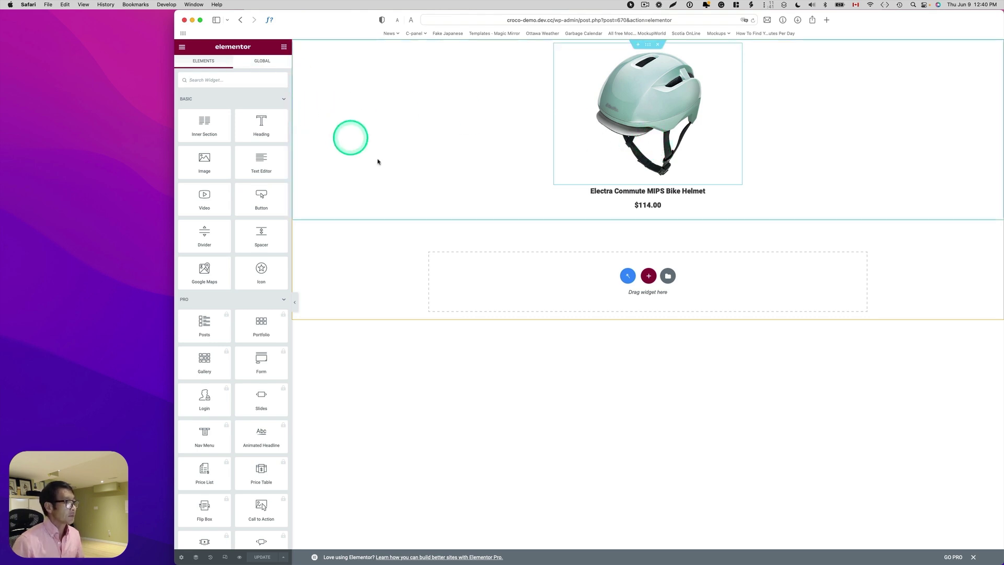
Check the Listing Item Settings: source Posts, post type Products
left_click(181, 557)
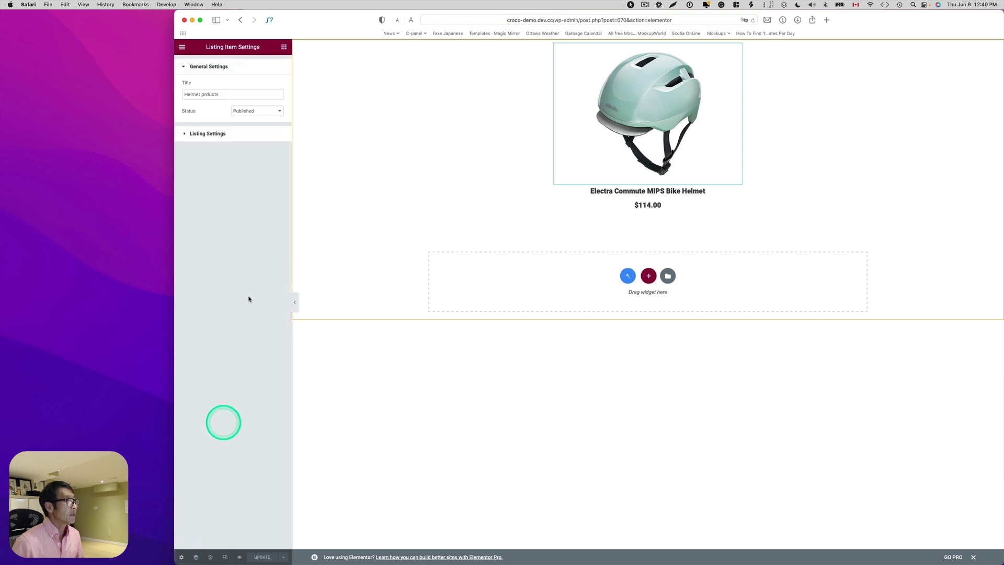
left_click(209, 134)
left_click(191, 131)
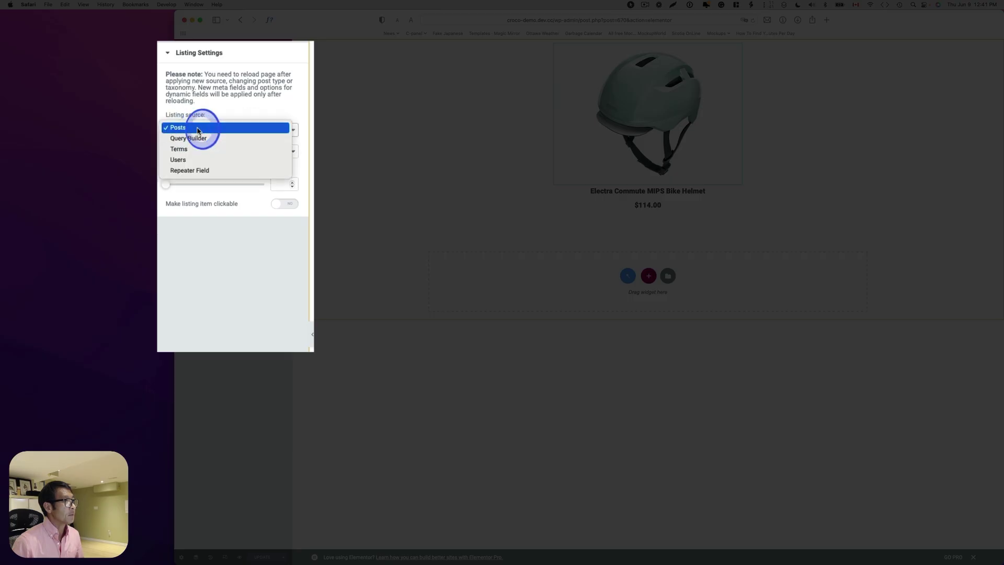
left_click(198, 128)
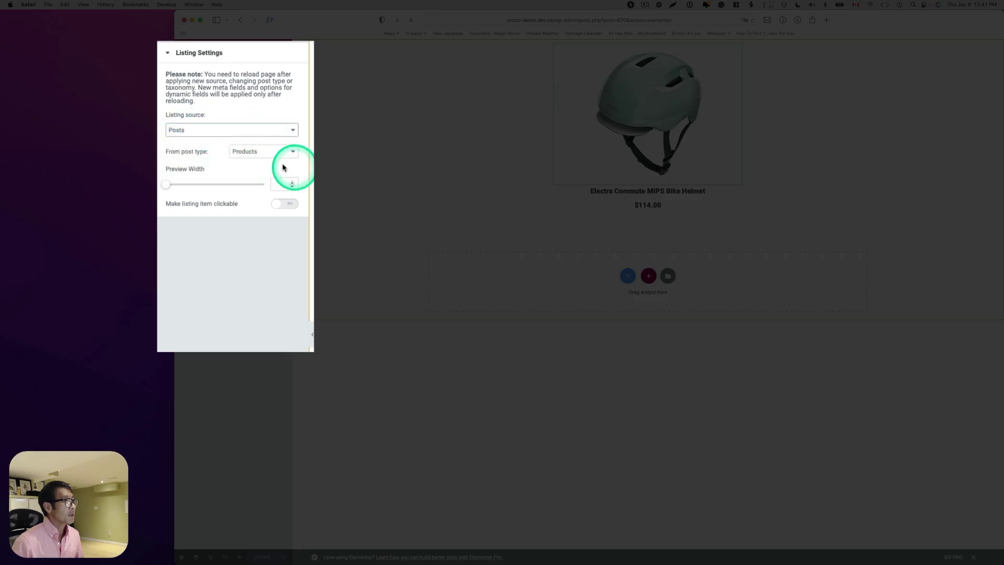
left_click(250, 158)
left_click(249, 151)
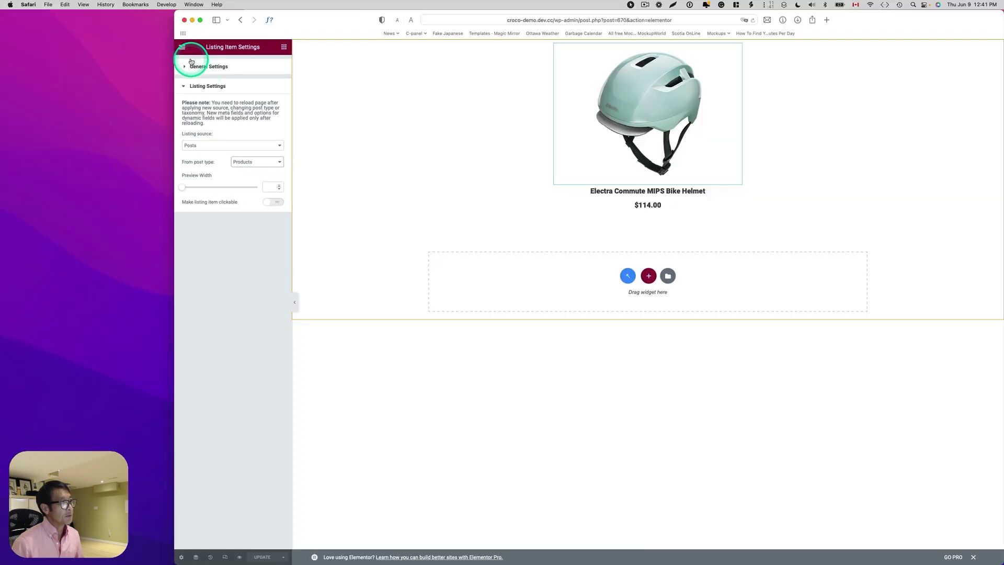
left_click(283, 56)
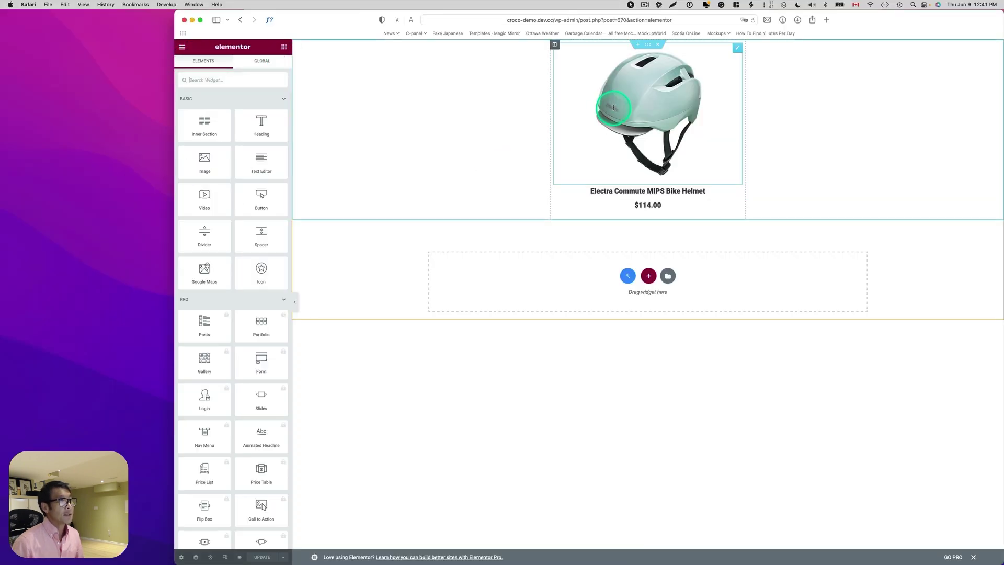
Inspect the dynamic image, title and price fields, the price using Price HTML String
left_click(612, 109)
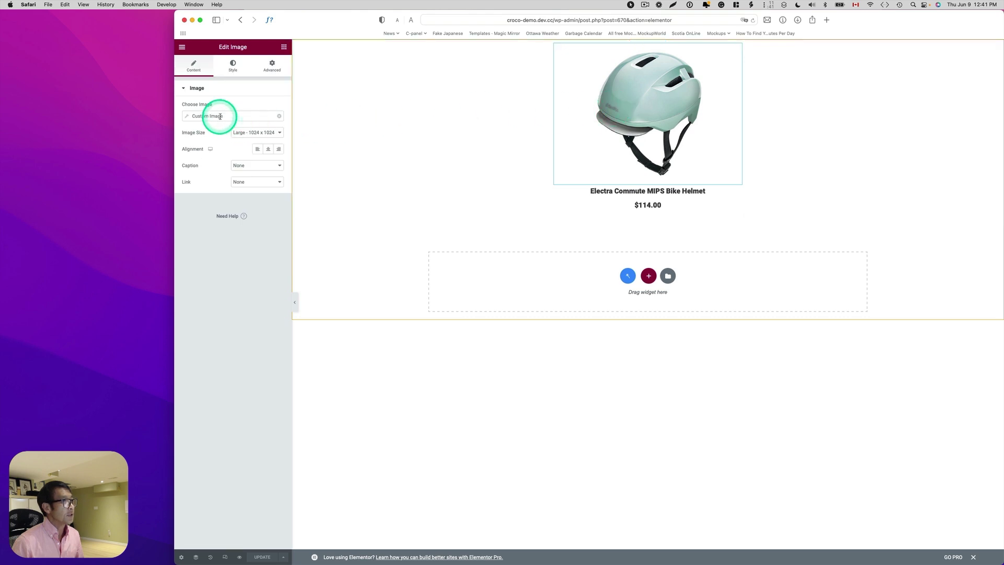
left_click(188, 116)
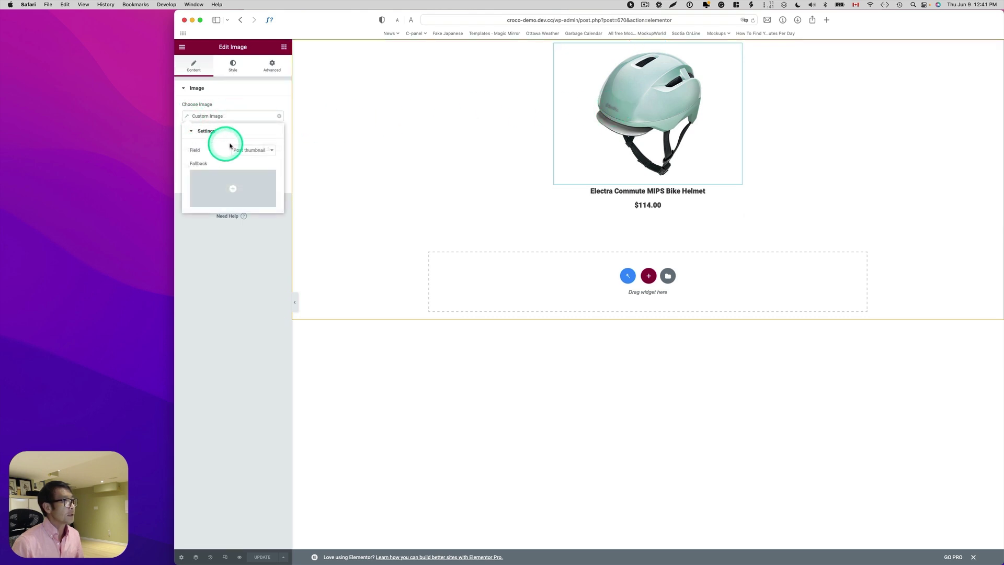
left_click(618, 191)
left_click(251, 107)
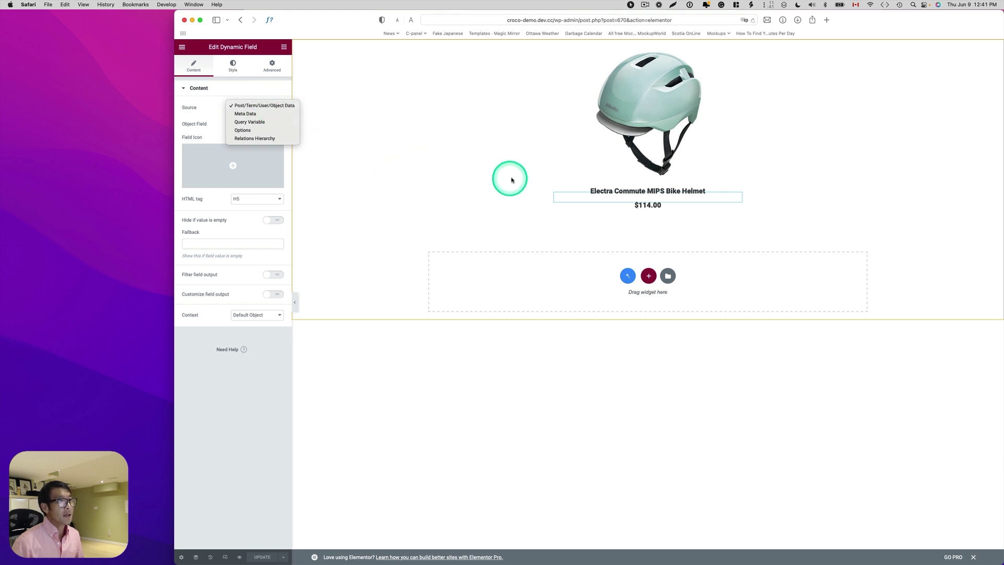
left_click(202, 125)
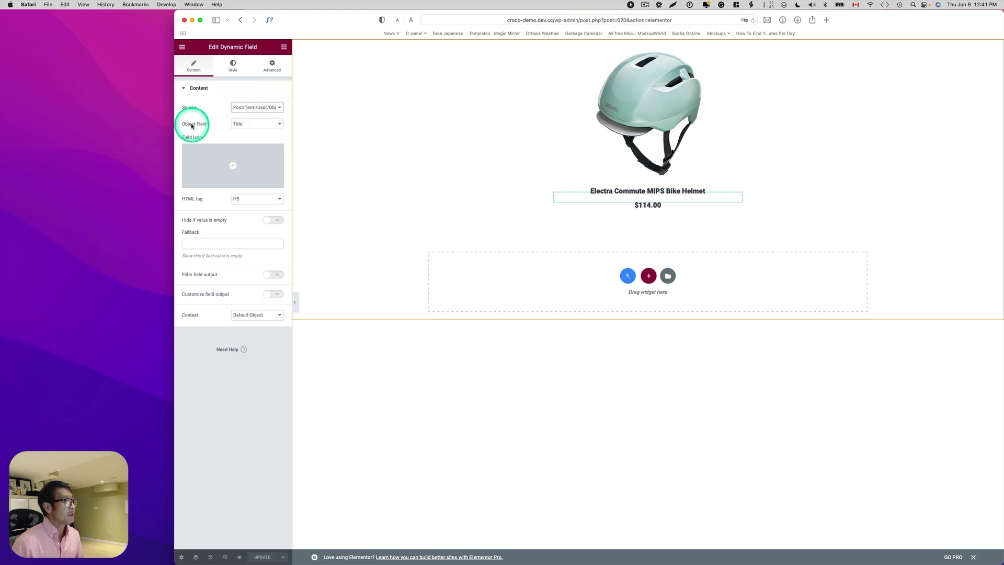
left_click(236, 125)
left_click(241, 124)
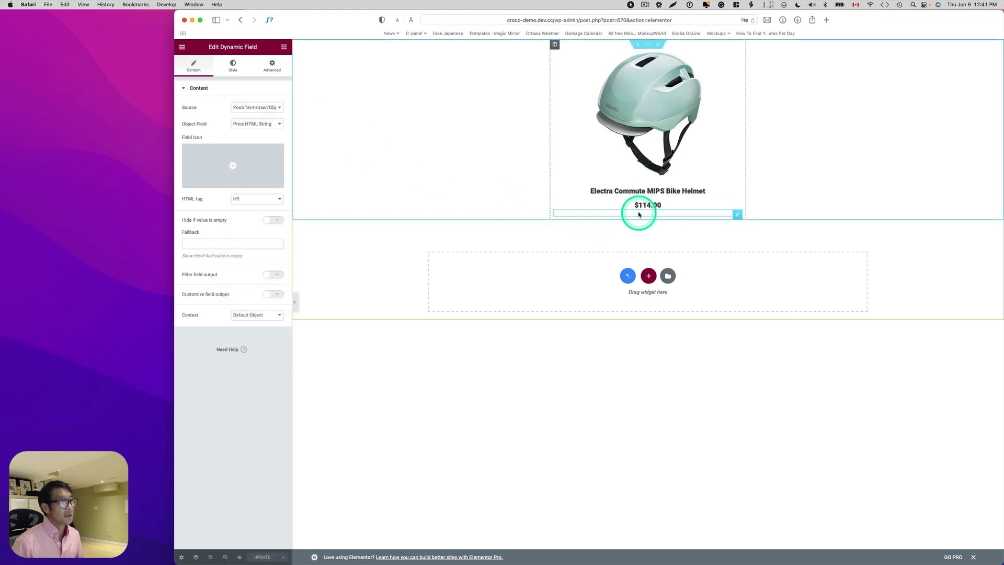
left_click(224, 109)
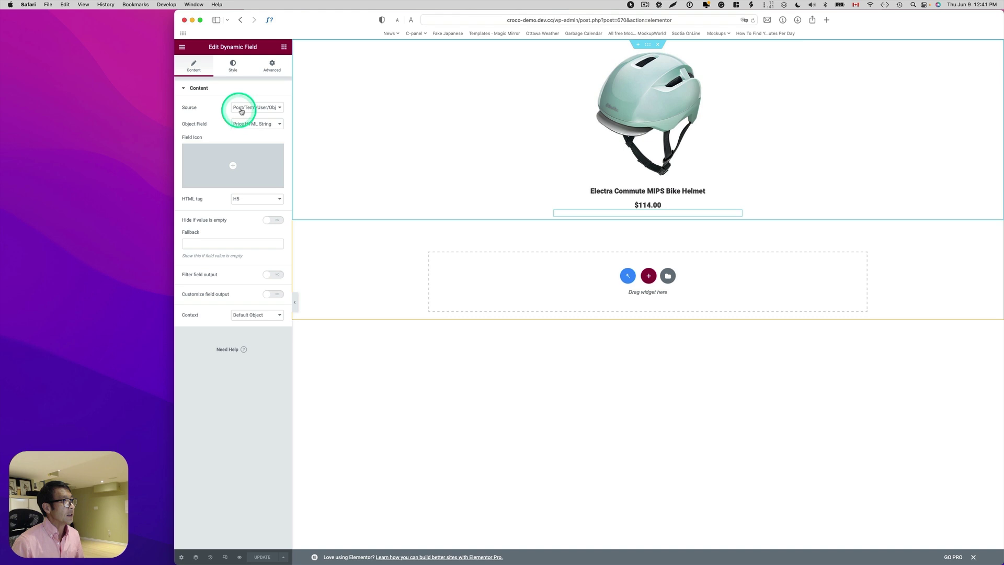
left_click(249, 125)
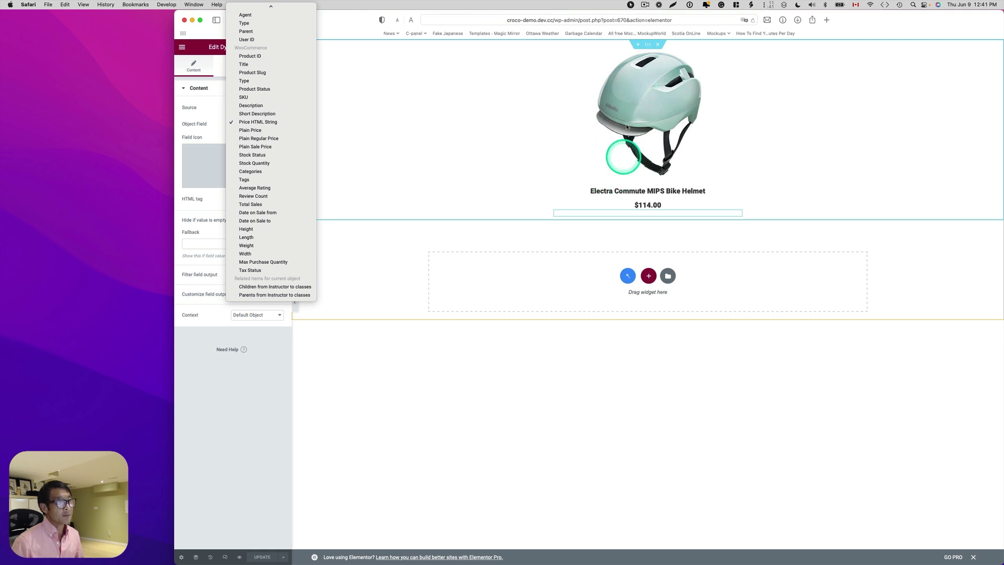
left_click(440, 160)
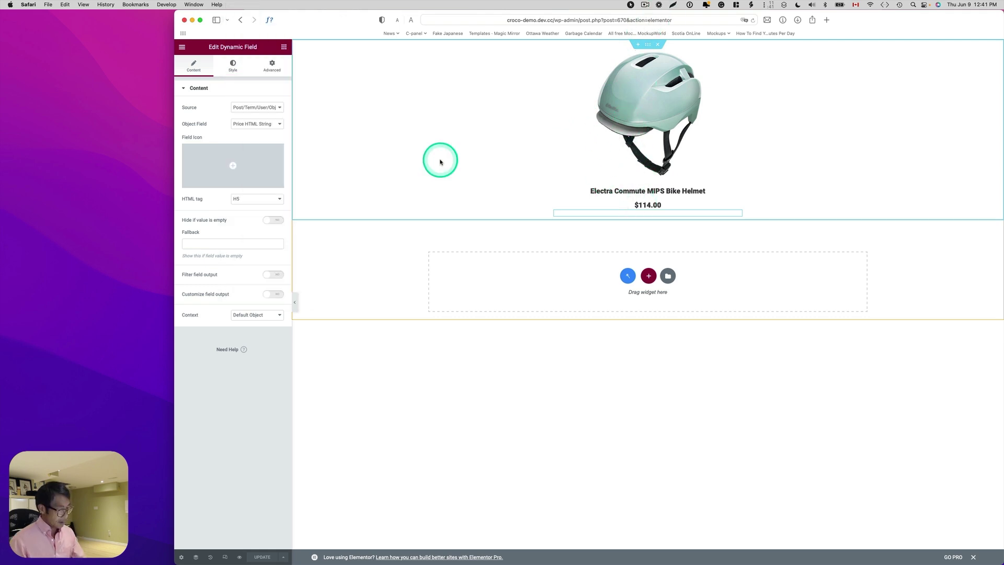
Search 'dash' in the Elementor Finder and go to the site Dashboard
key("super+e")
type("dashi")
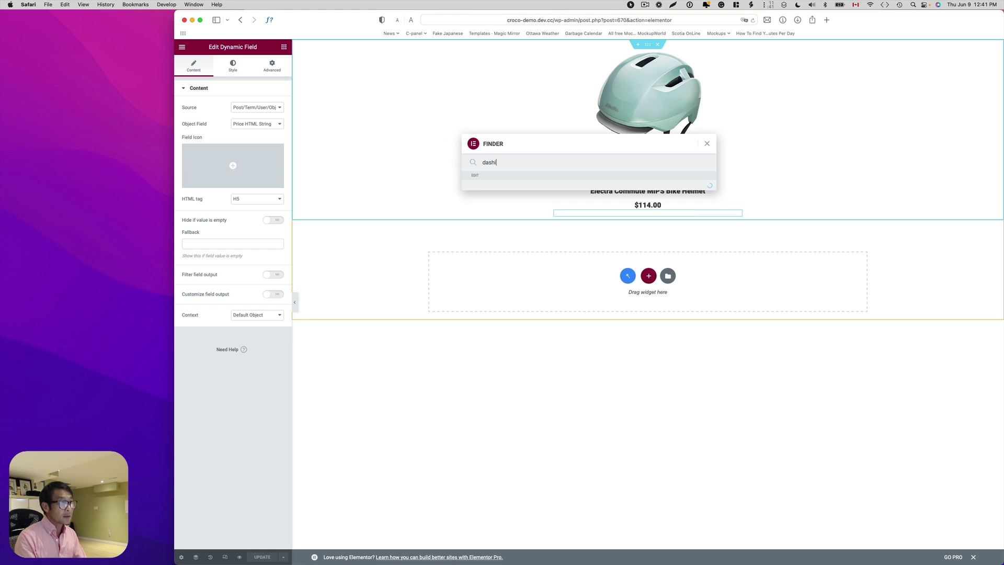
key("BackSpace")
left_click(491, 199)
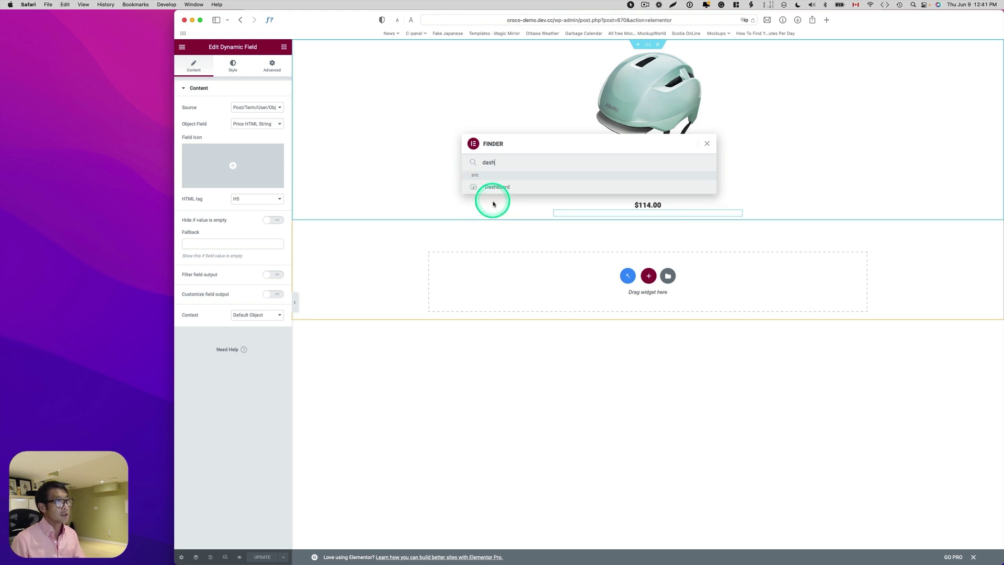
Open the Helmet Products page in Elementor and select its helmet products grid
left_click(187, 136)
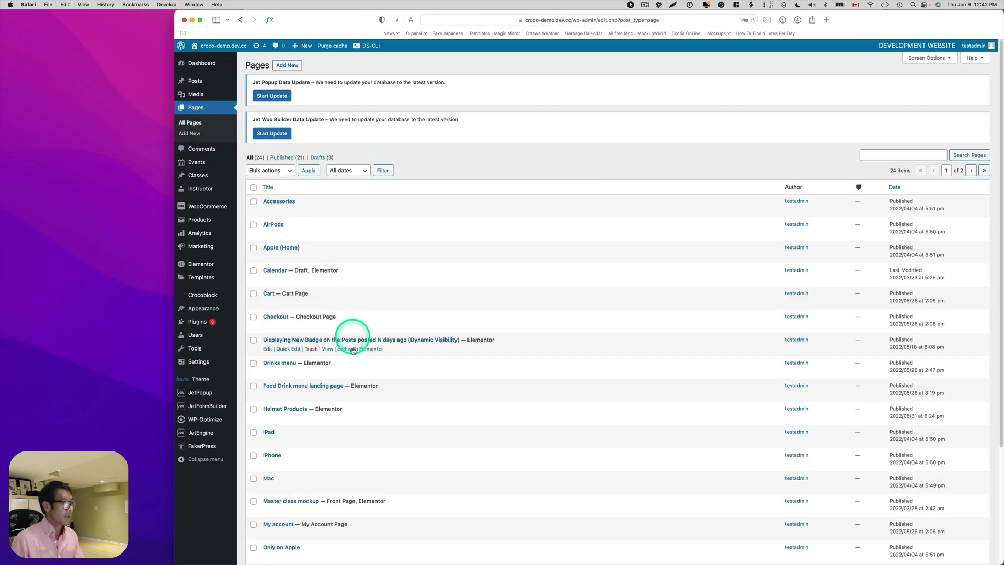
left_click(296, 409)
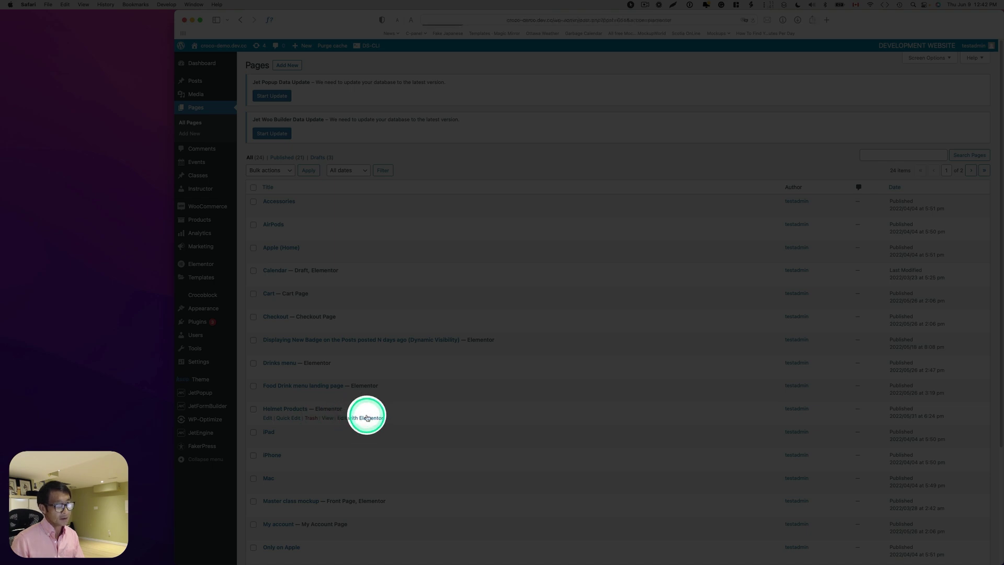
left_click(367, 417)
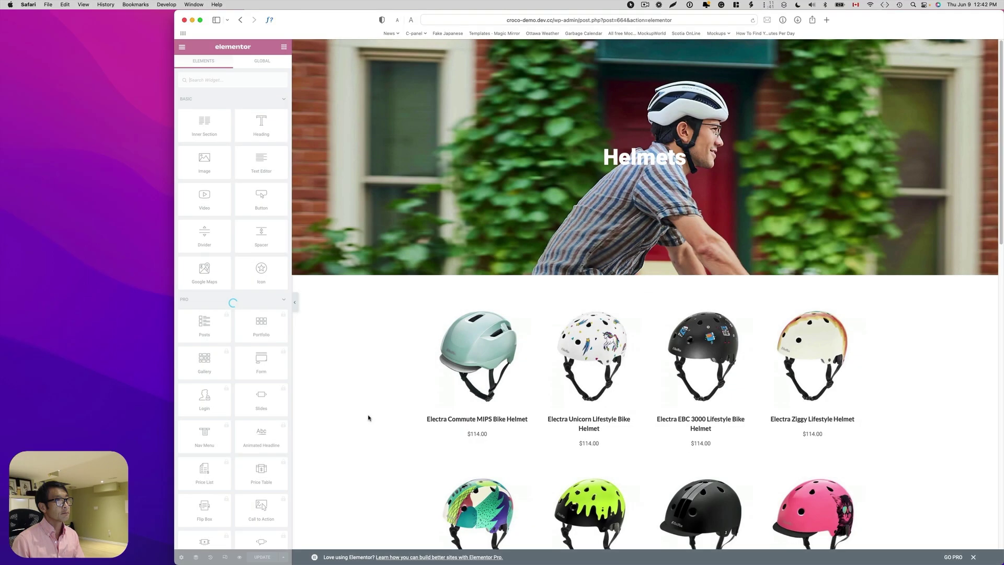
left_click(532, 367)
scroll(538, 287, "down", 5)
scroll(538, 287, "up", 3)
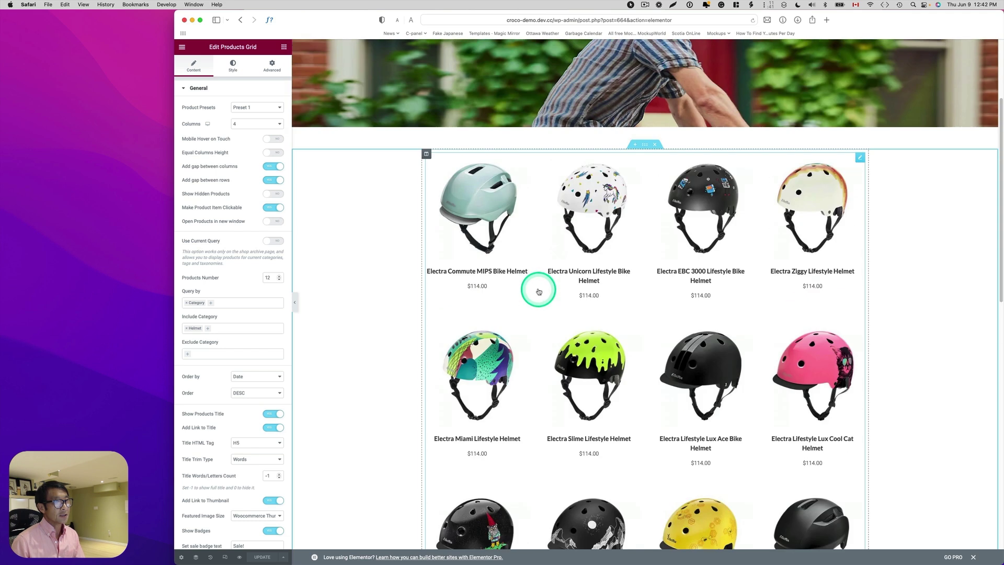
scroll(539, 287, "down", 2)
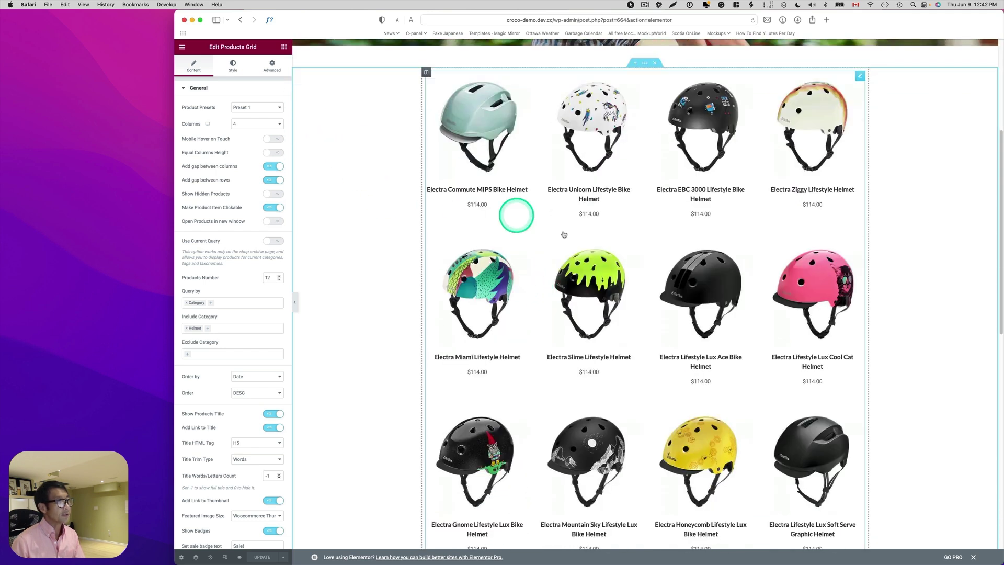
scroll(572, 228, "up", 1)
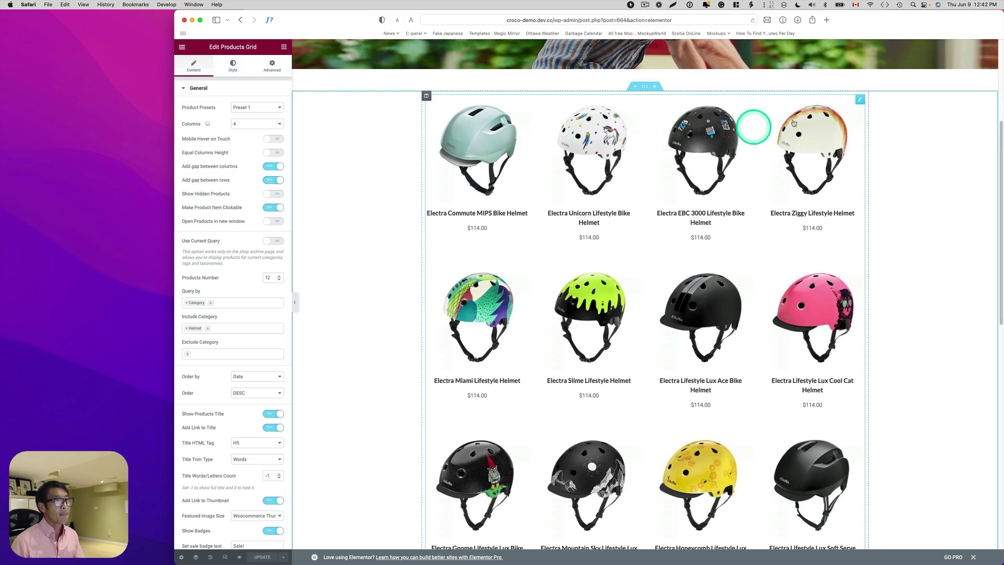
Search widgets for 'gri' to show Listing Grid, then scroll to the recently viewed slider
left_click(269, 72)
left_click(252, 98)
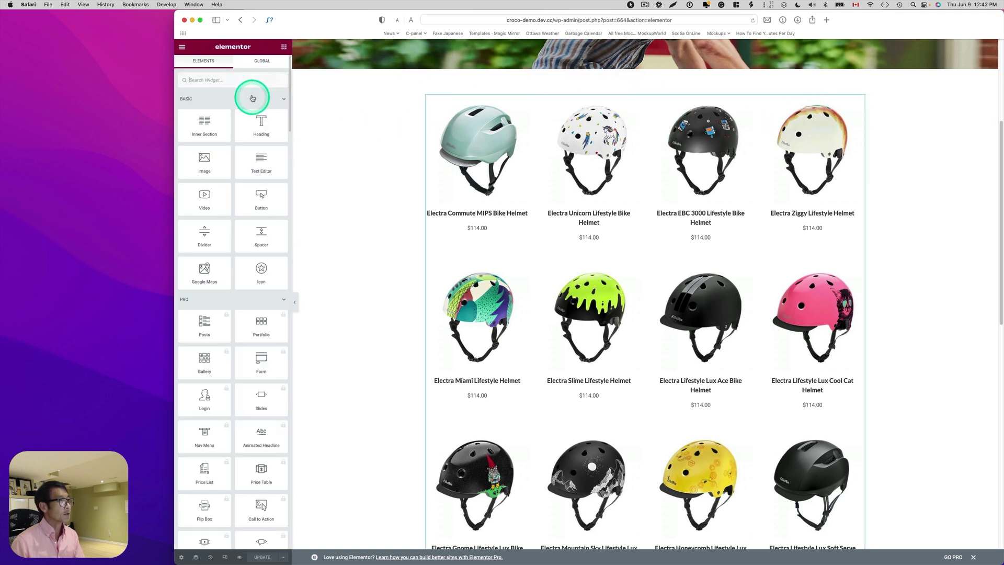
type("grid")
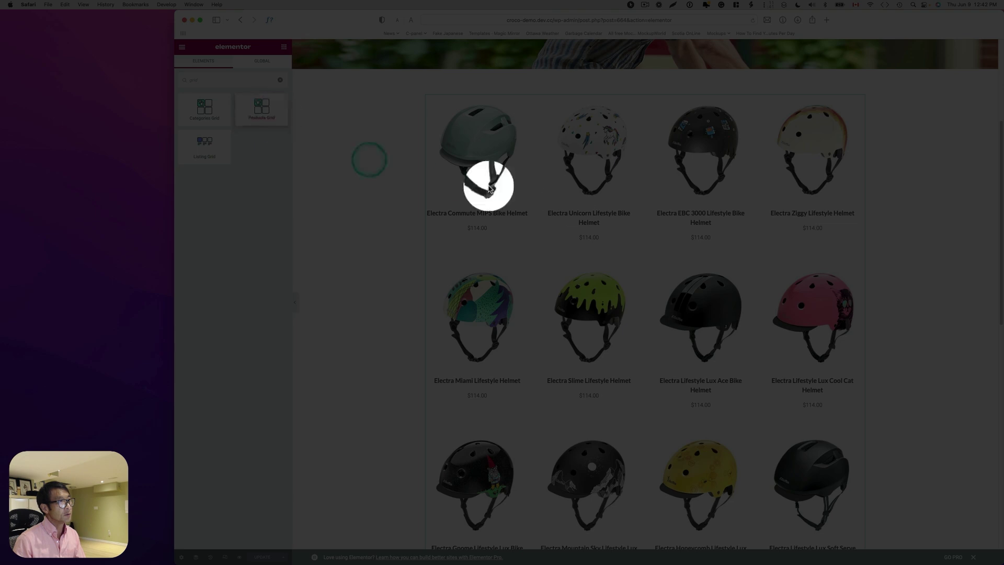
scroll(583, 247, "down", 10)
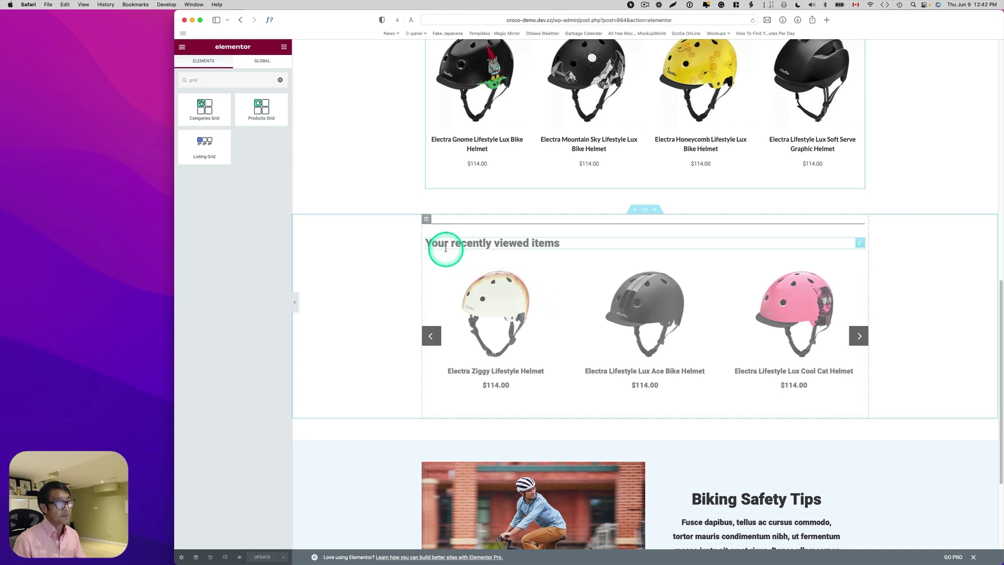
Select the recently viewed listing, then demonstrate dragging a Listing Grid widget found via 'gri'
left_click(618, 313)
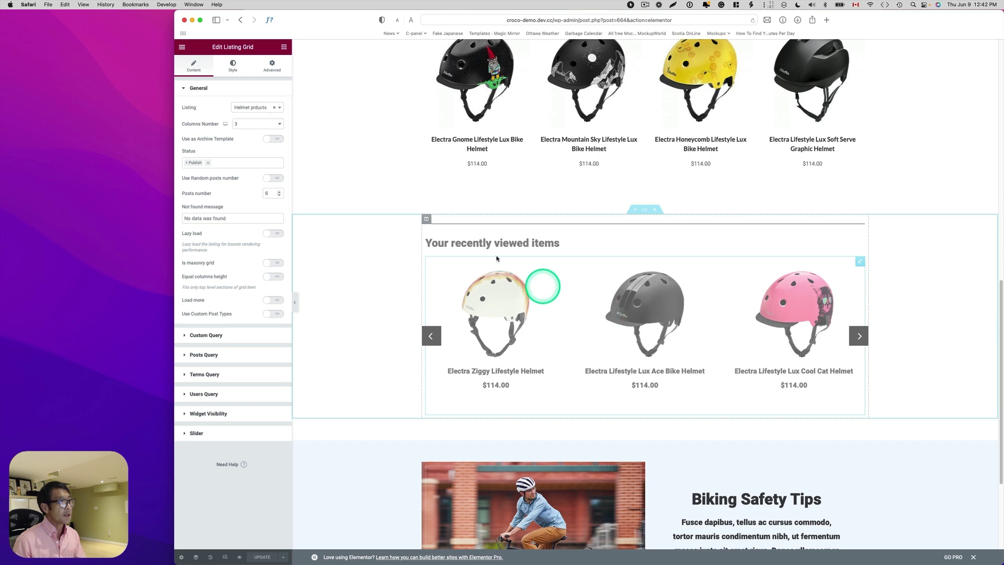
left_click(284, 47)
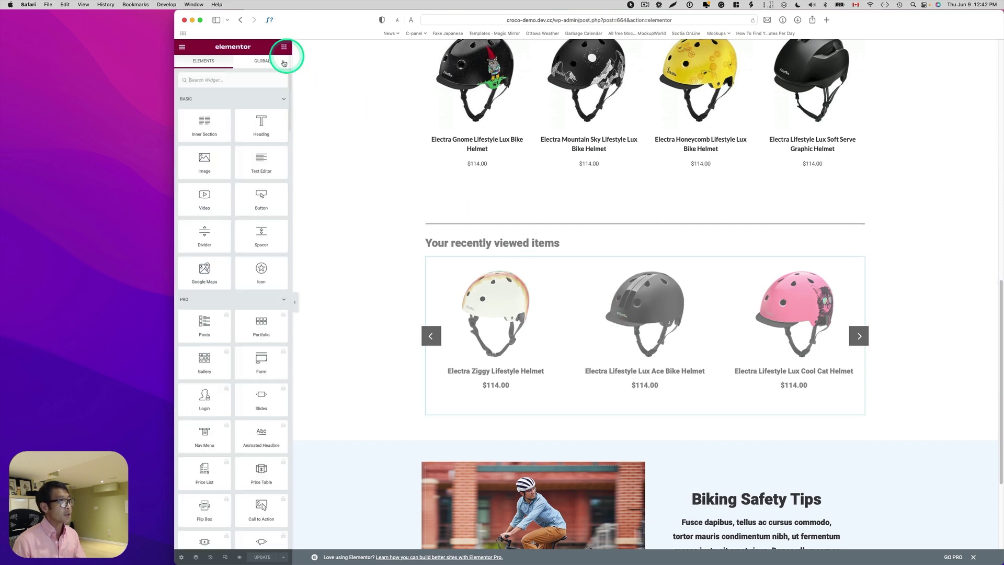
type("grid")
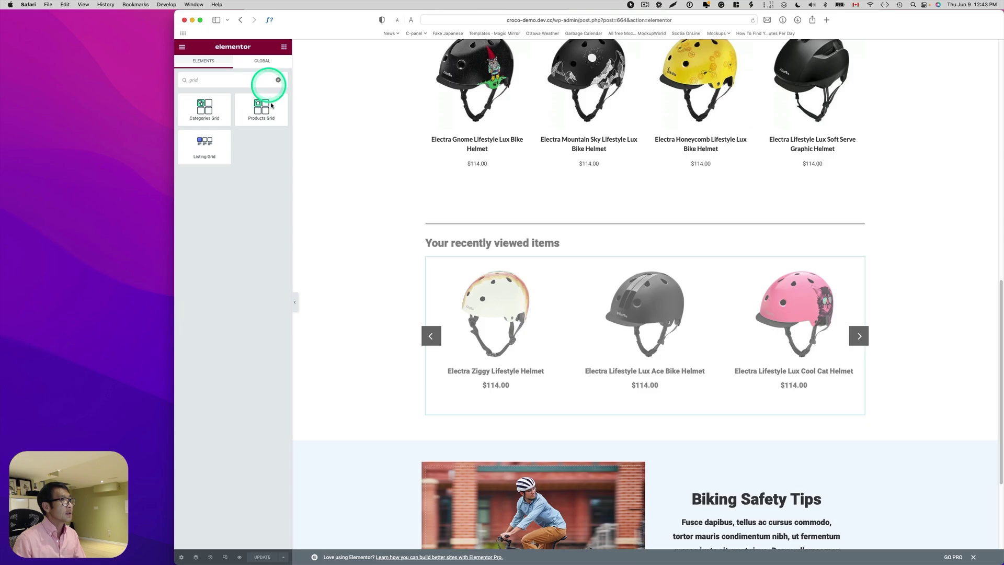
left_click_drag(205, 144, 568, 261)
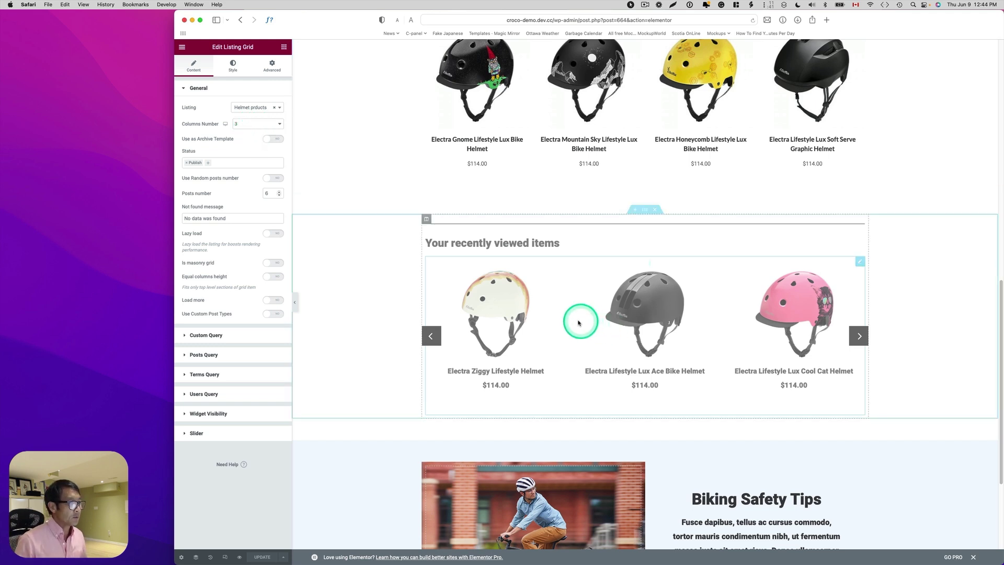
In Posts Query > Posts & Author Parameters, confirm 'Get posts from store' uses Recently viewed
left_click(212, 357)
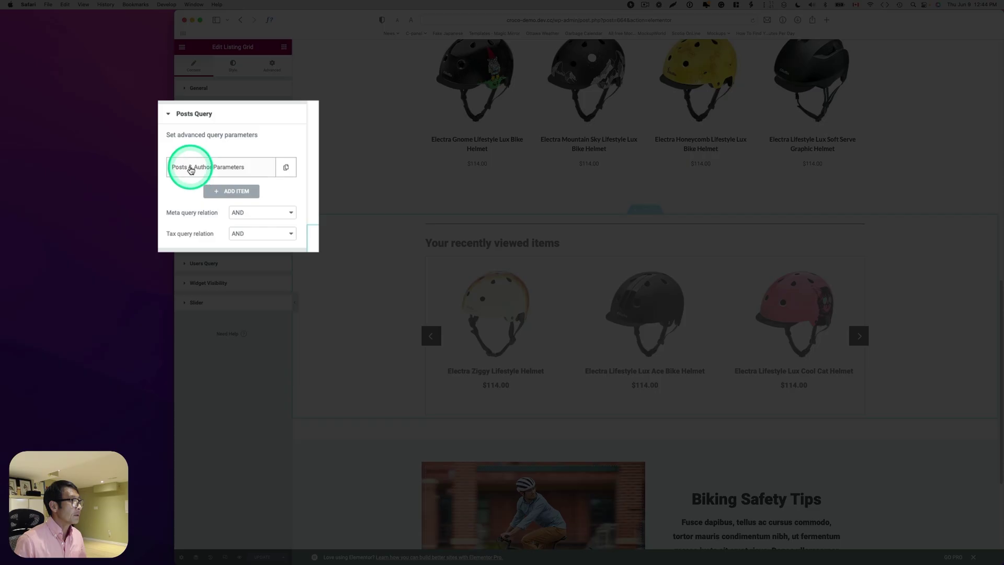
left_click(211, 168)
left_click(251, 185)
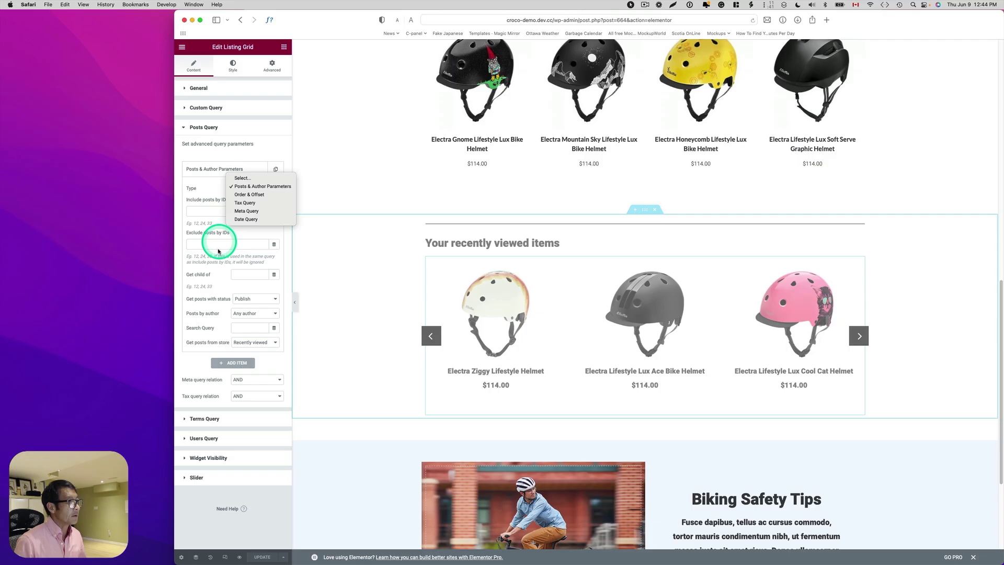
left_click(204, 285)
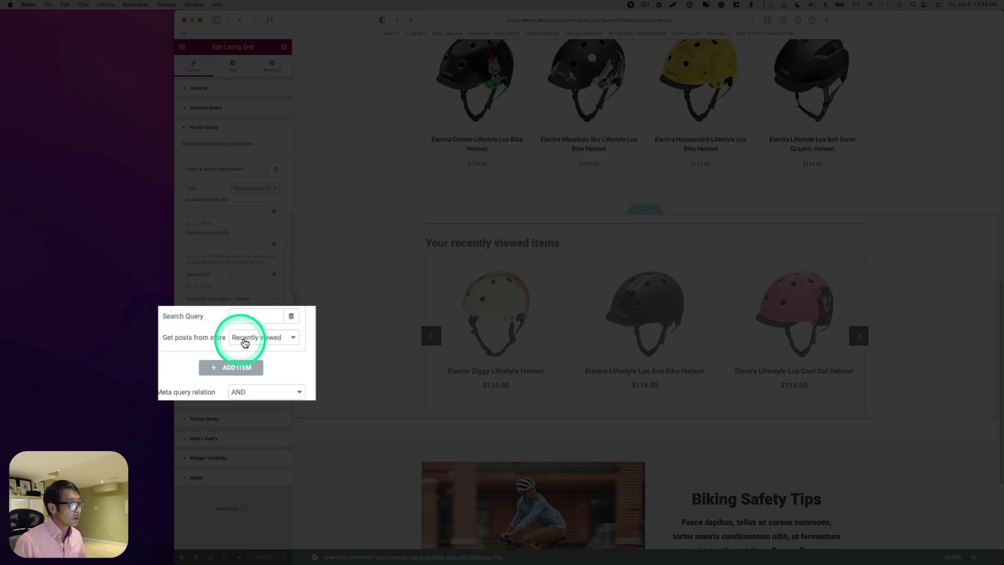
left_click(244, 344)
left_click(251, 340)
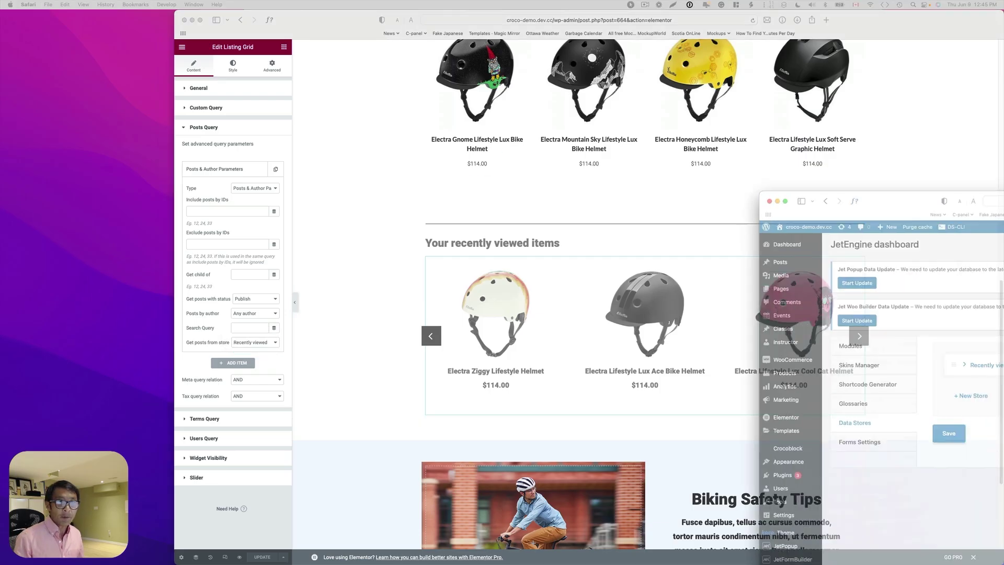
Expand the Recently viewed store on the Data Stores page to review its cookie and Products settings
left_click(828, 61)
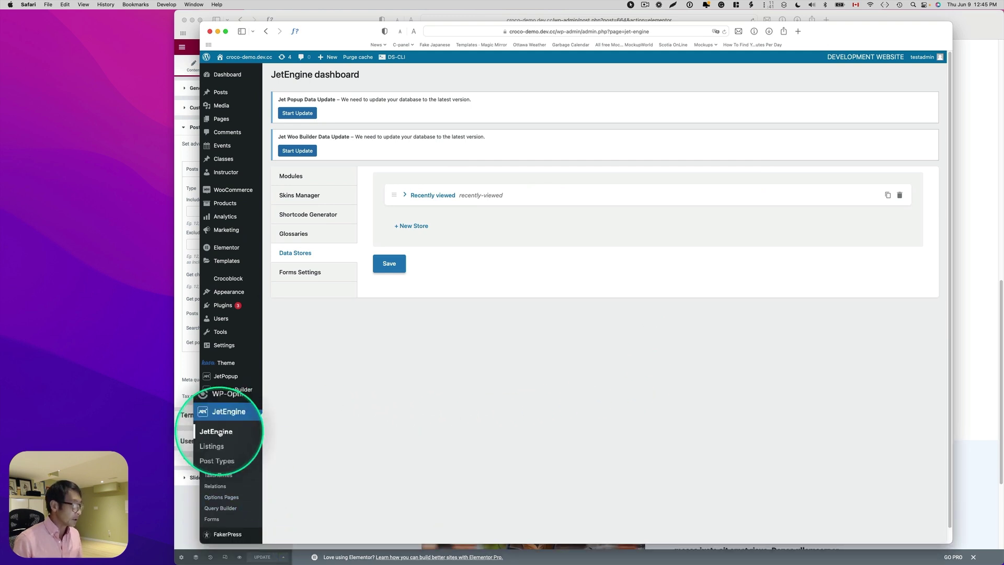
left_click(423, 200)
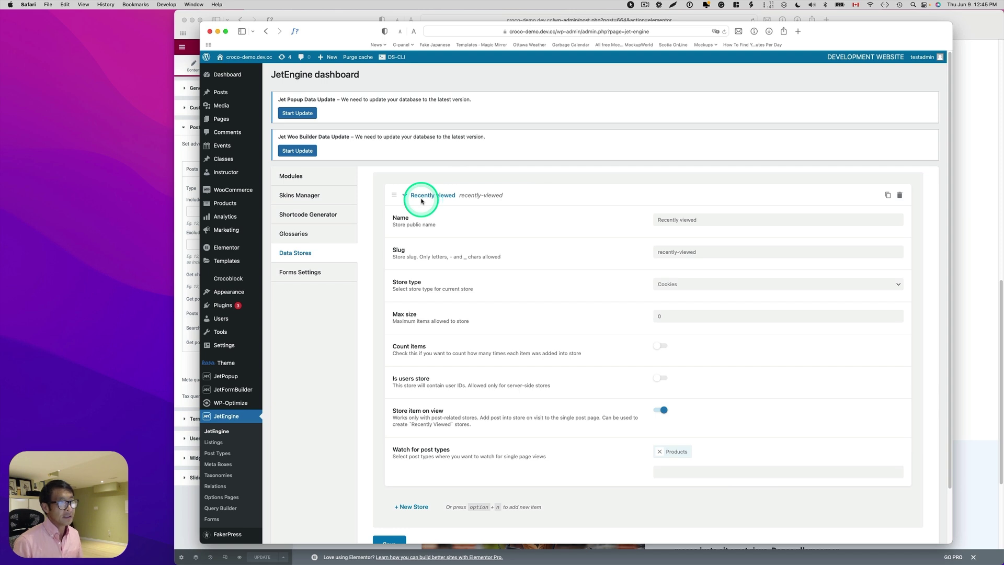
left_click_drag(341, 33, 1002, 167)
Back in Elementor, confirm the listing's posts still come from the Recently viewed store
left_click(936, 188)
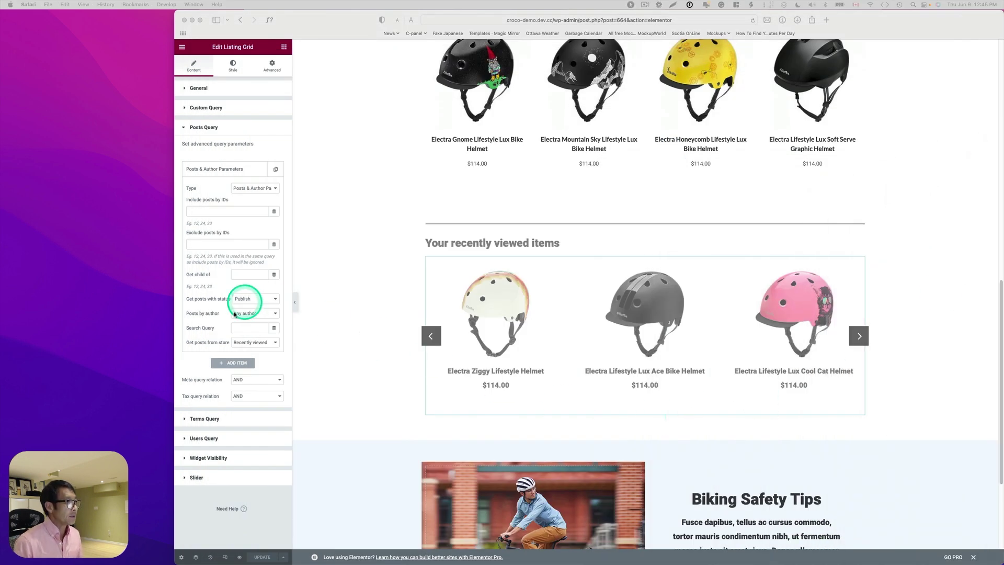
left_click(259, 348)
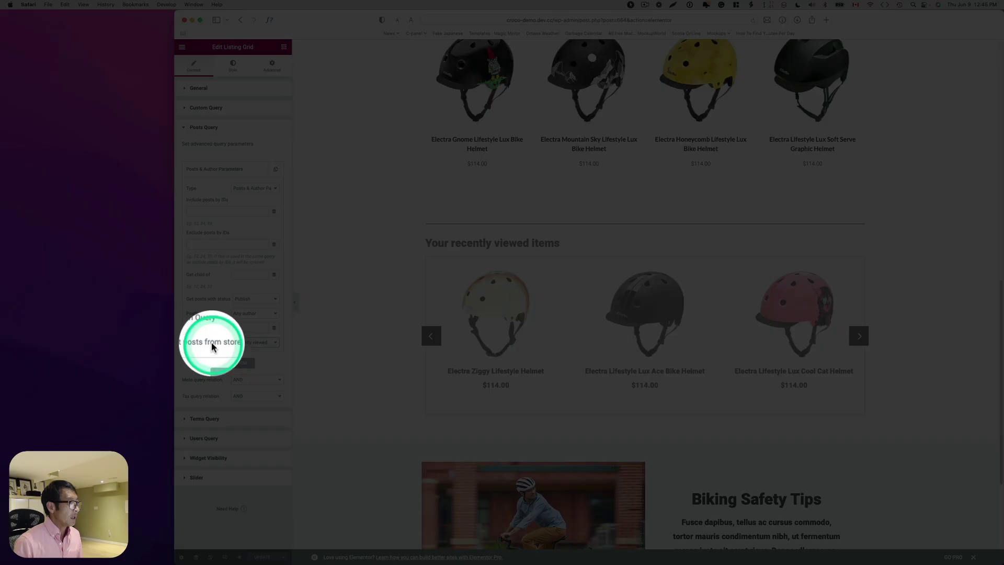
left_click(266, 341)
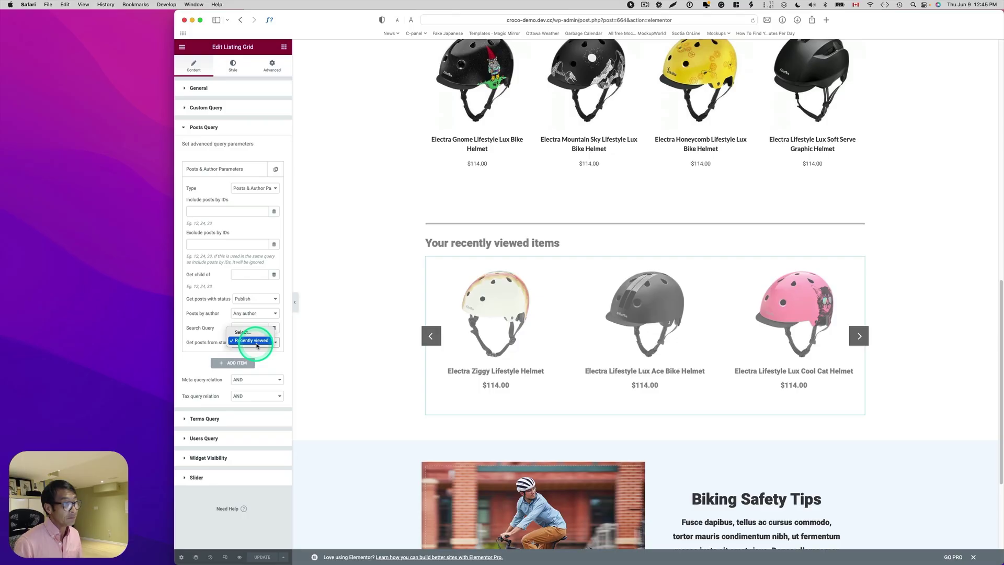
left_click(264, 345)
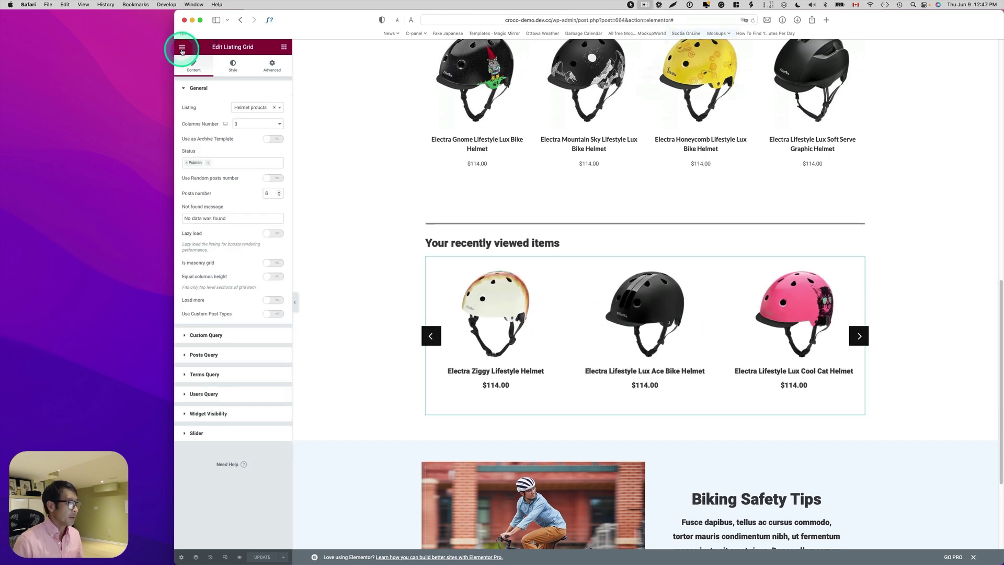
Open the live Helmets page in a new tab through the editor menu's View Page link
left_click(182, 50)
right_click(222, 165)
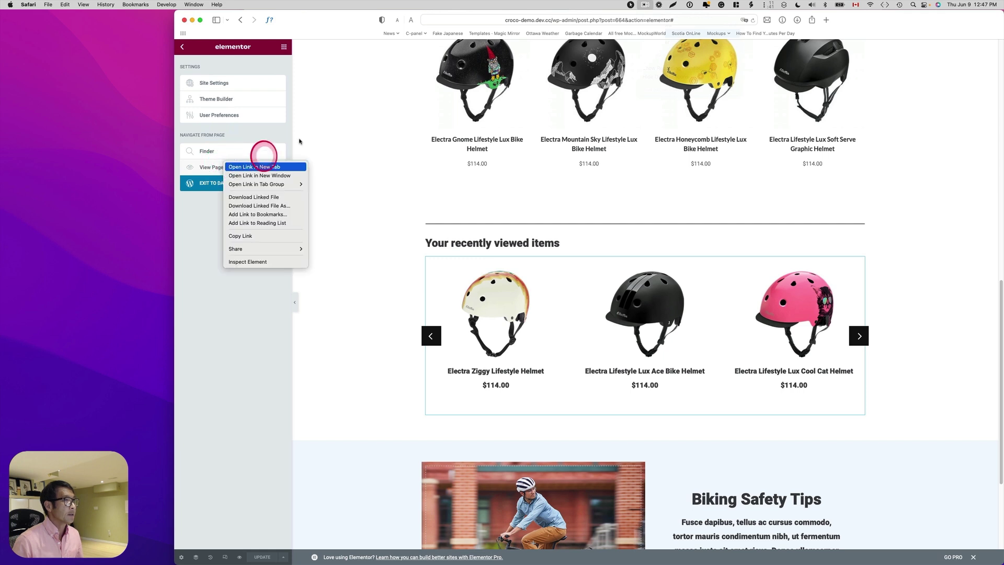
left_click(262, 166)
left_click(699, 45)
Advance the live page's recently viewed slider three items, then return to the editor tab
scroll(728, 251, "down", 10)
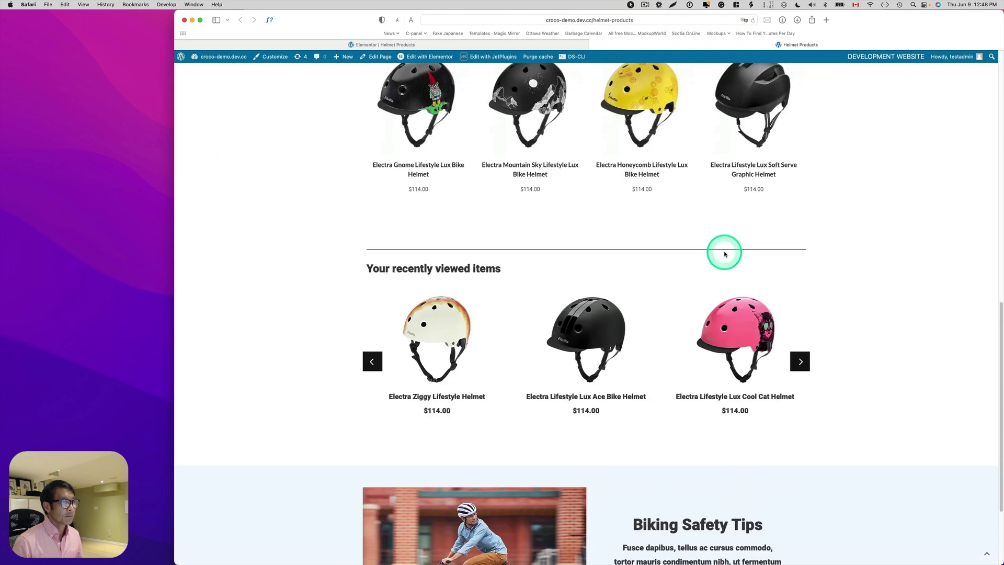
scroll(724, 254, "down", 1)
left_click(800, 327)
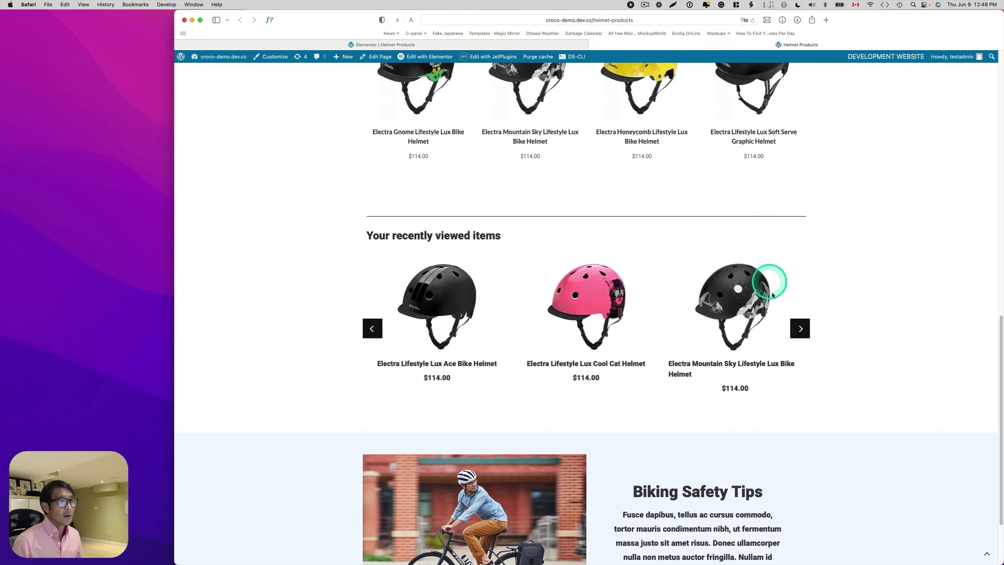
left_click(797, 331)
left_click(795, 327)
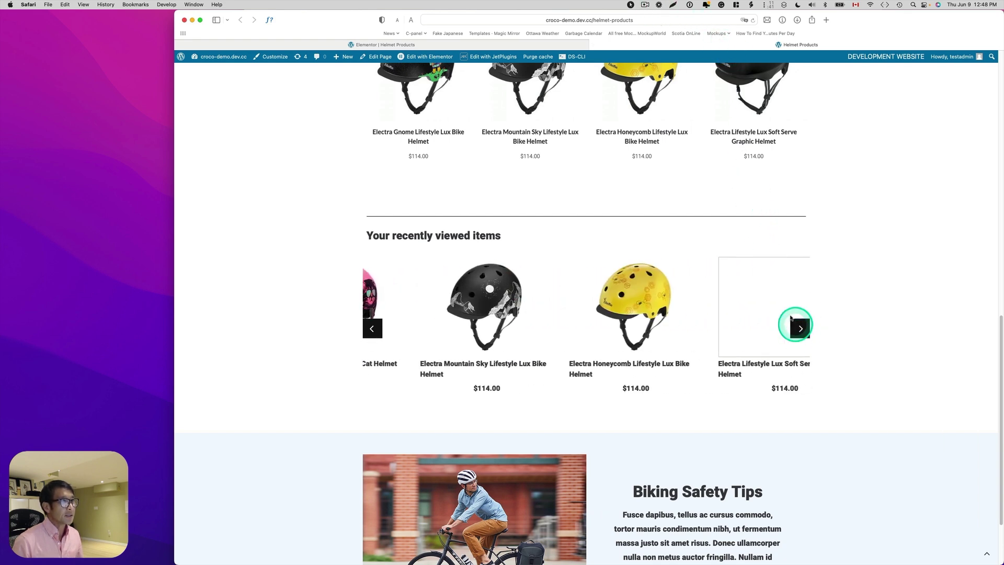
left_click(520, 45)
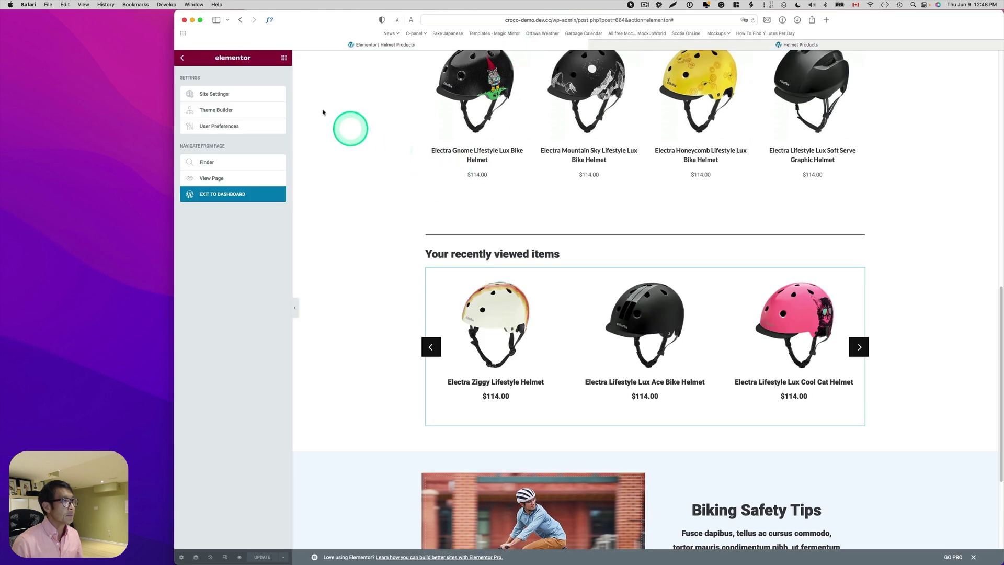
Turn the recently viewed Listing Grid's slider off to preview a plain grid, then re-enable it
left_click(550, 294)
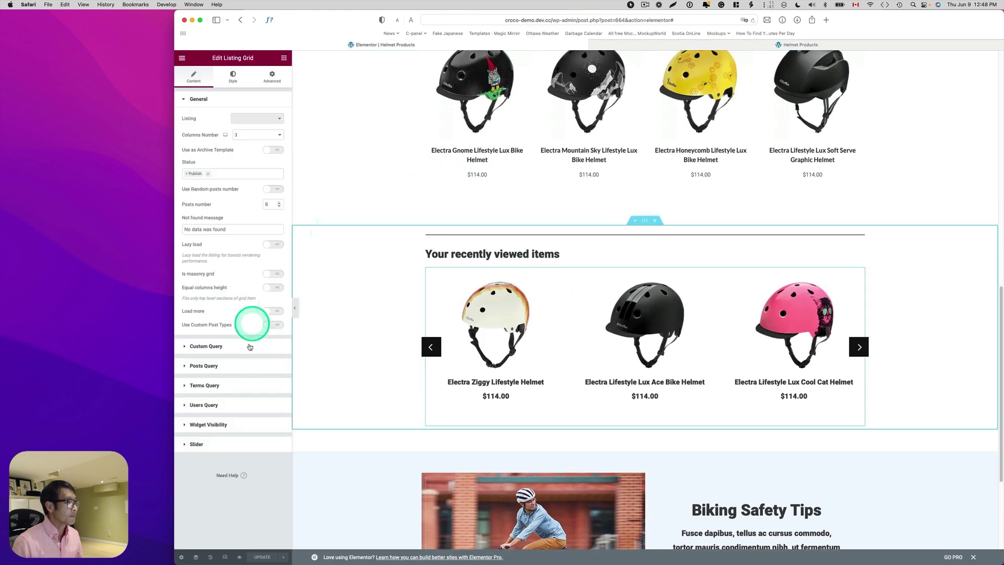
left_click(197, 445)
left_click(271, 237)
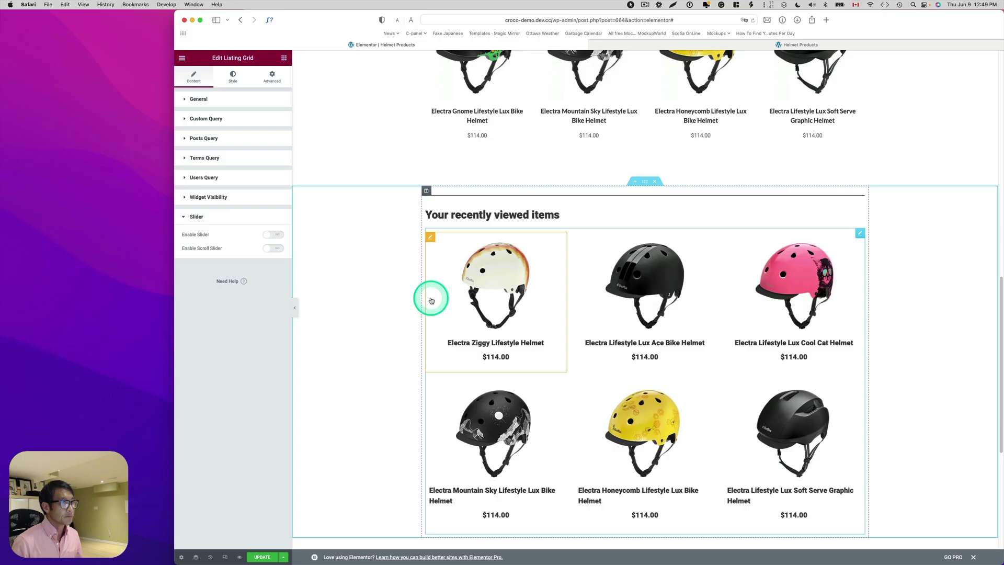
scroll(431, 297, "down", 1)
scroll(617, 402, "up", 1)
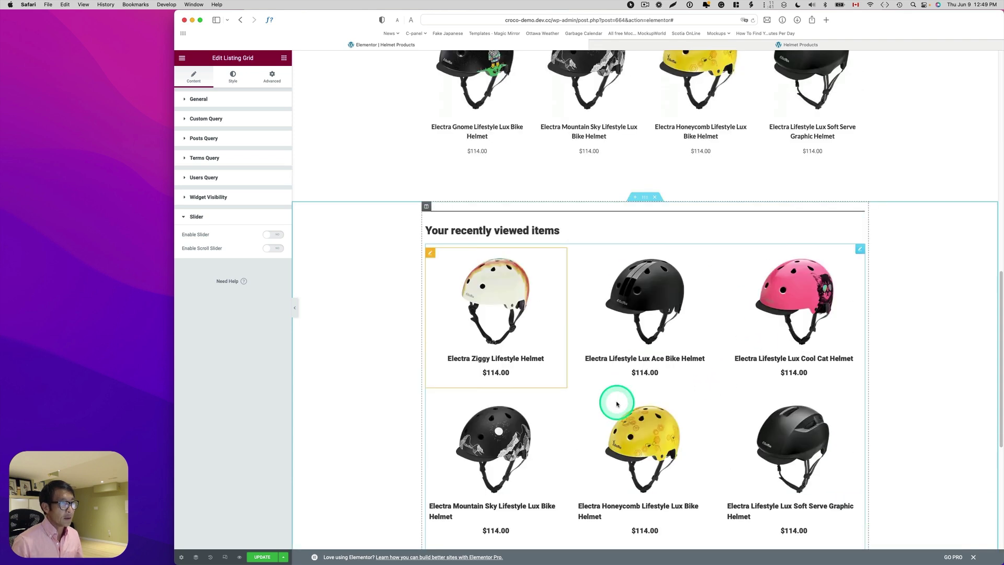
left_click(271, 240)
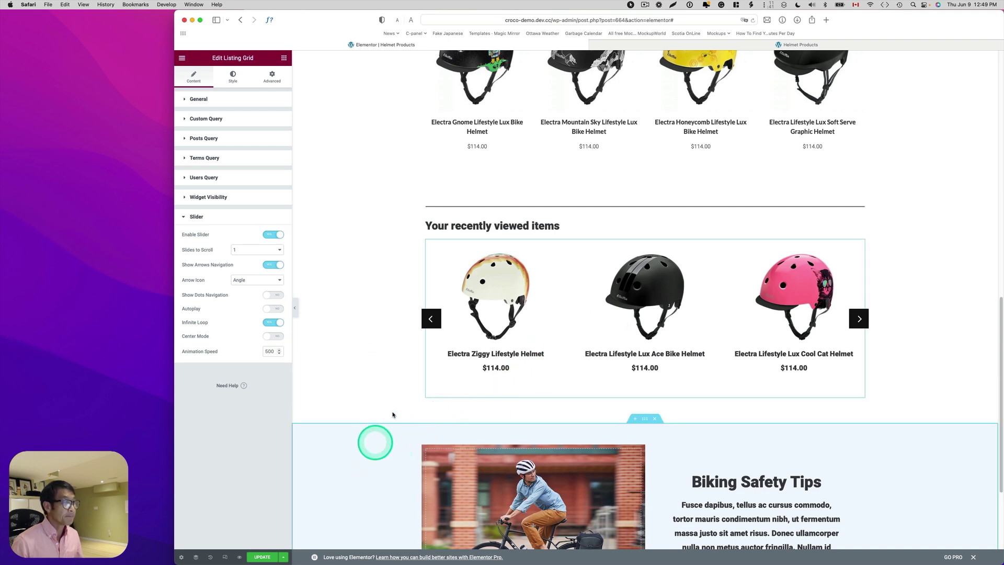
key("ctrl+Tab")
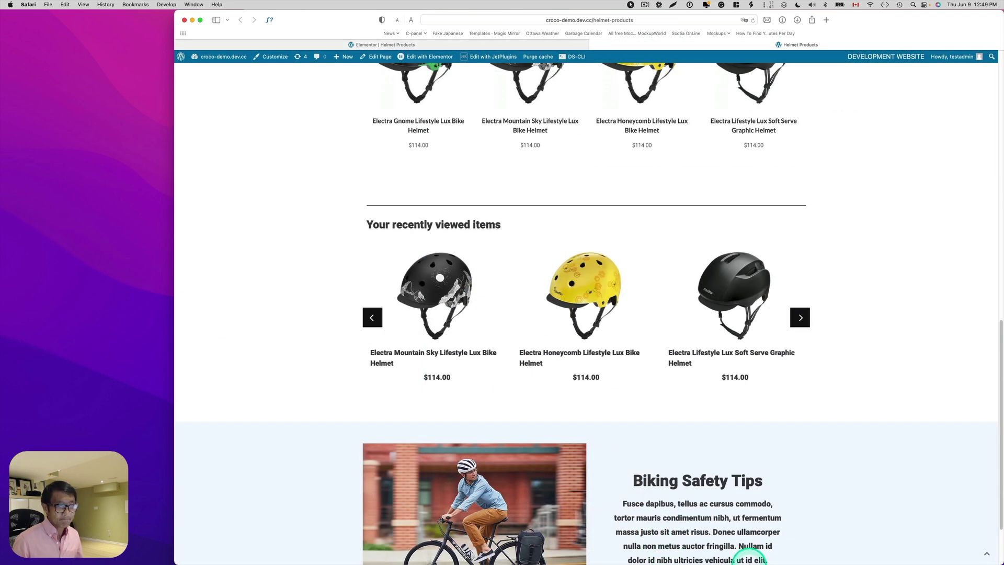
Resize and reposition the private front-end window, then return to the 'Elementor | Helmet Products' tab
mouse_move(735, 556)
left_click(885, 544)
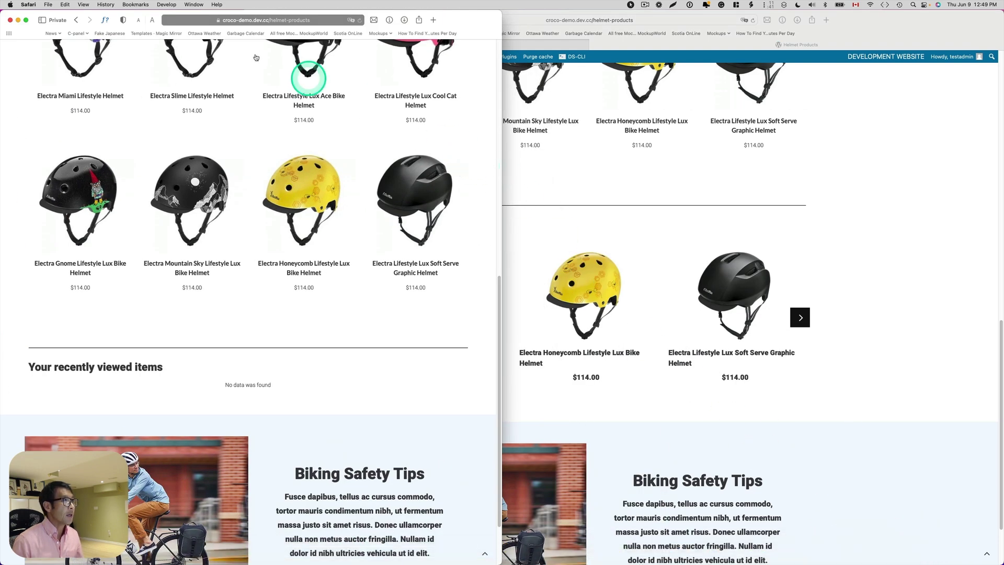
double_click(459, 22)
left_click_drag(573, 17, 677, 17)
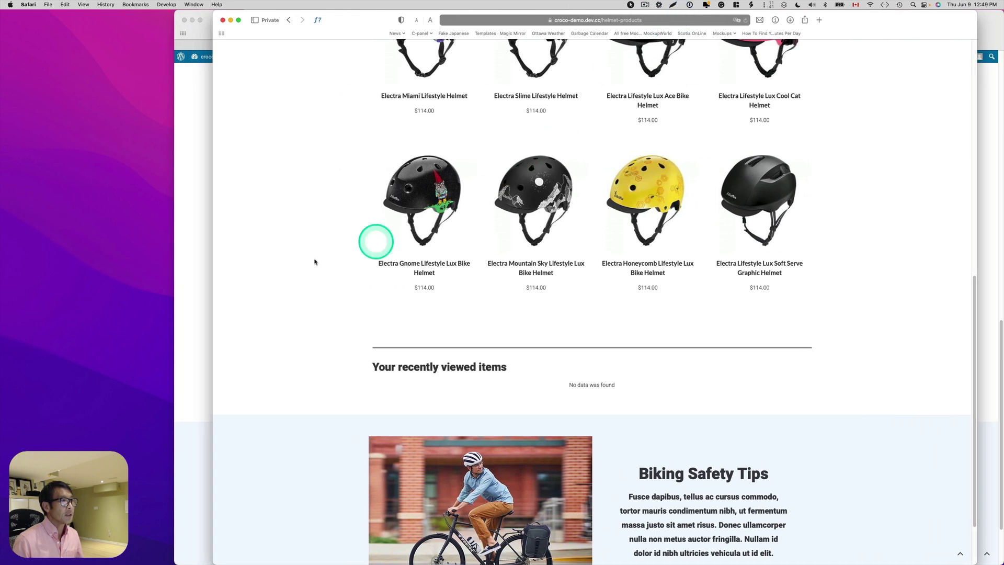
left_click_drag(214, 231, 179, 233)
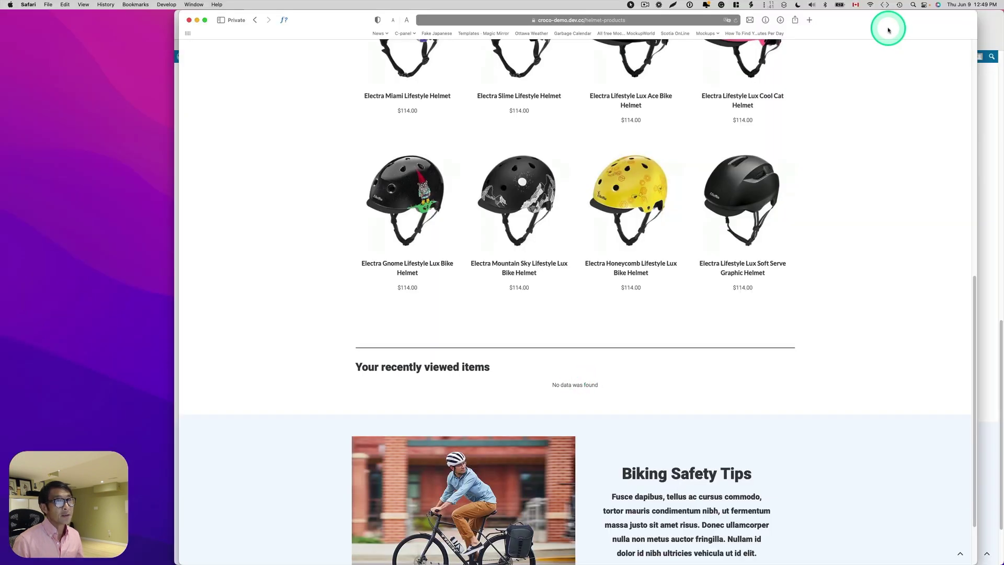
key("super+w")
left_click(452, 48)
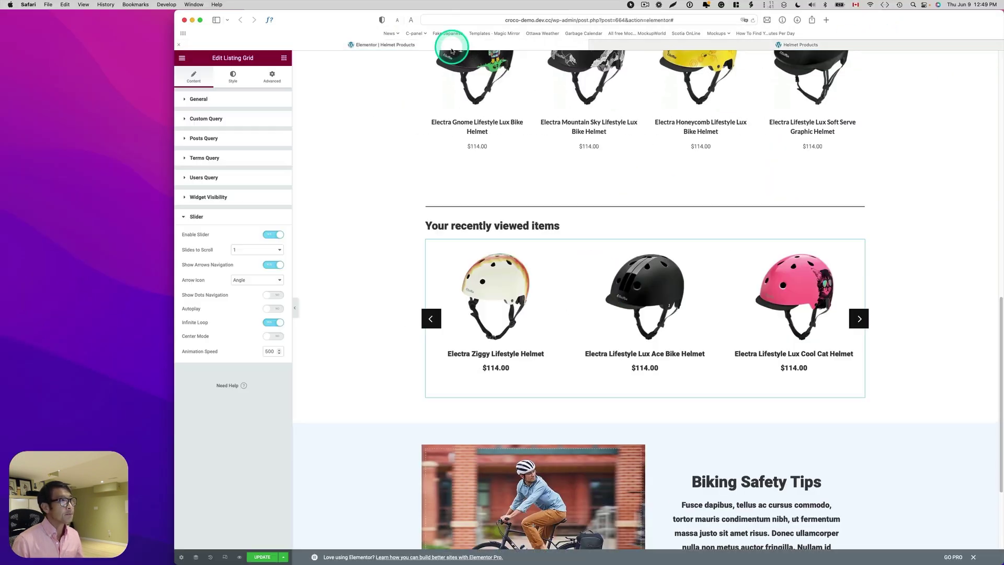
Set the listing's Widget Visibility 'Hide widget if' to 'Query is empty' and update the page
left_click(205, 197)
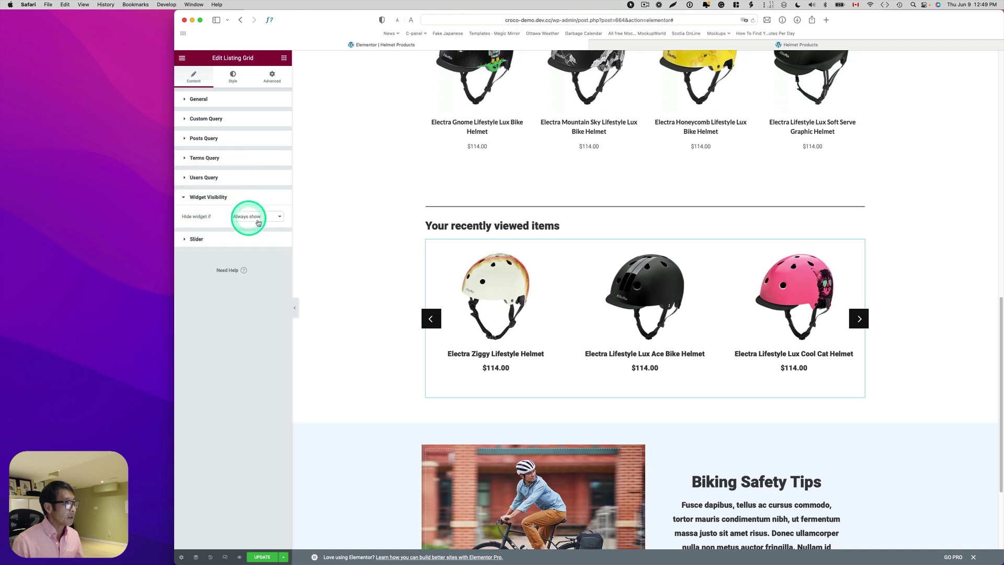
left_click(242, 218)
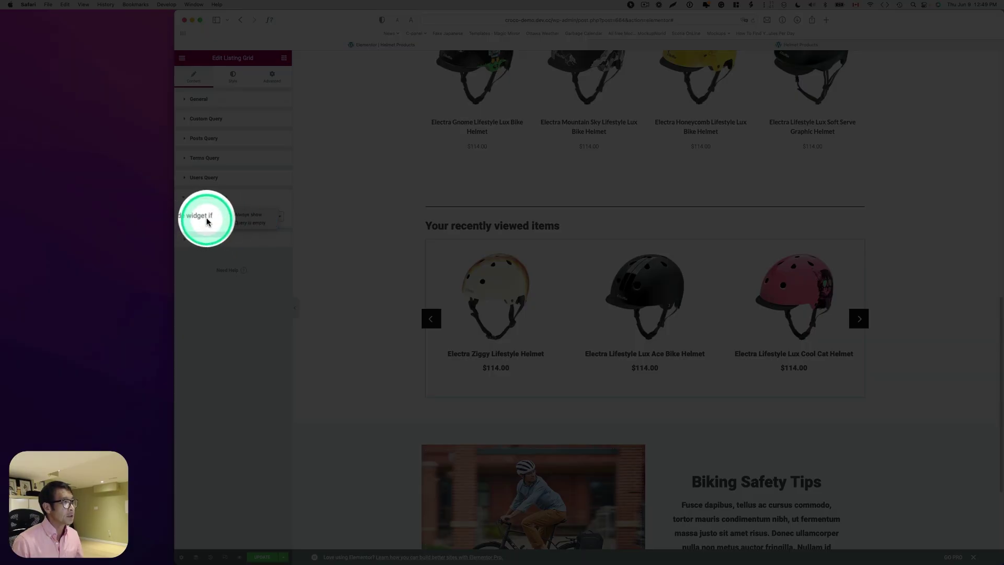
left_click(246, 226)
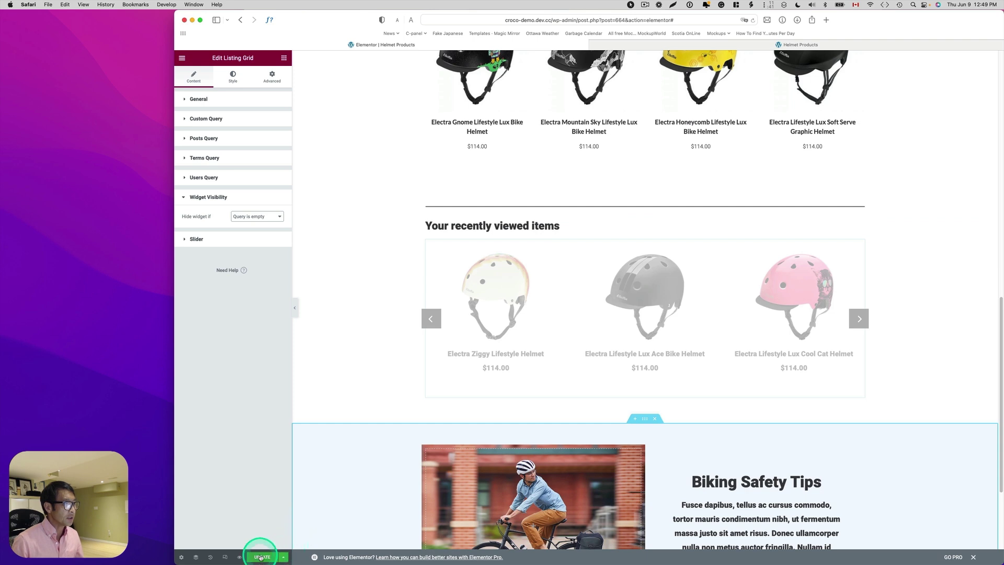
left_click(262, 558)
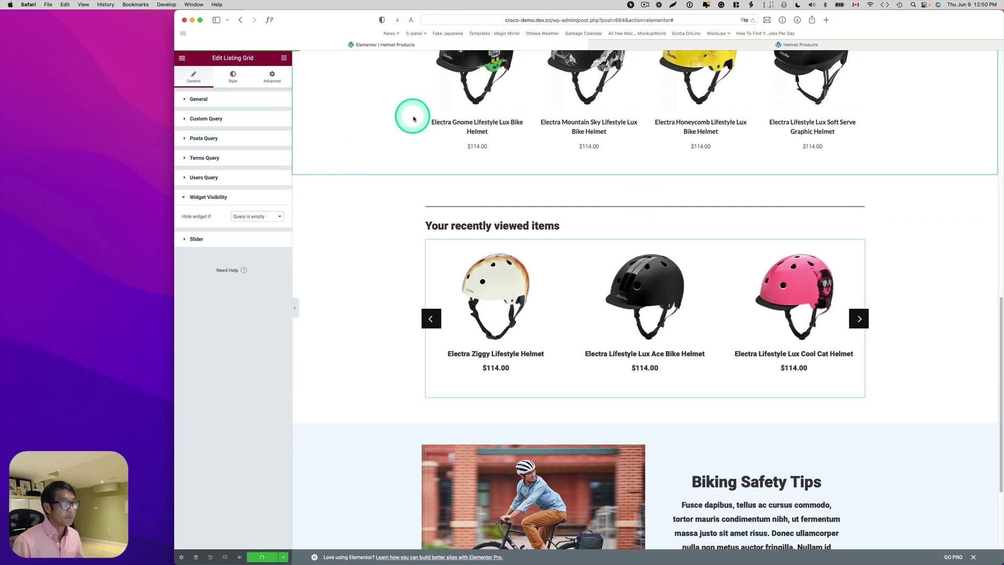
Reload the Helmets page in the private window to confirm the empty listing is hidden
key("ctrl+Up")
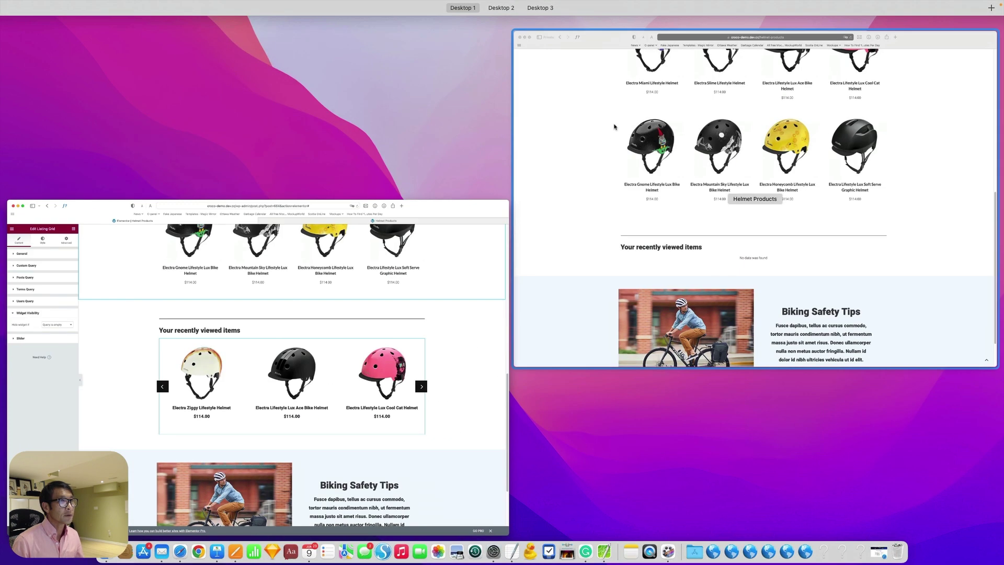
left_click(615, 128)
left_click(735, 71)
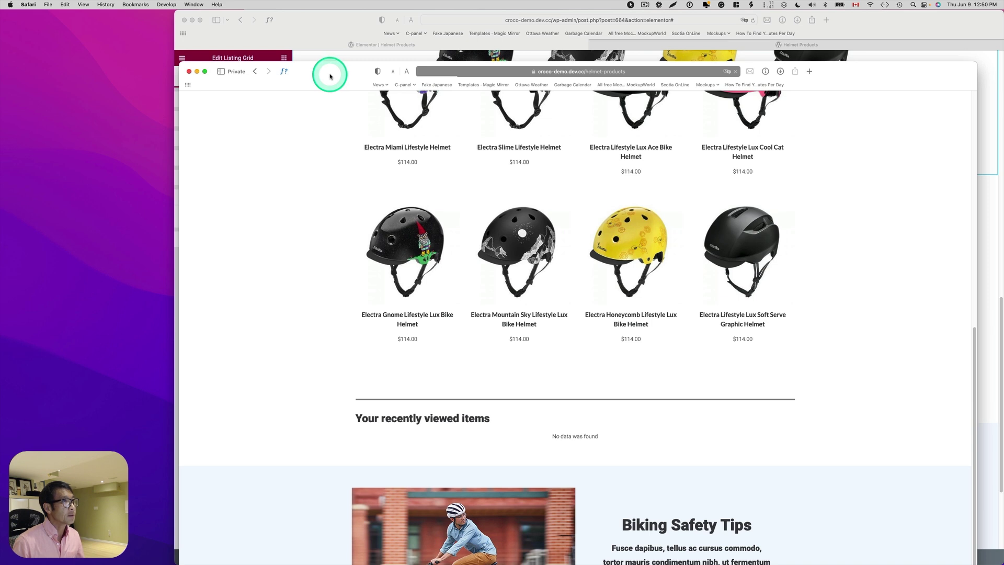
left_click_drag(327, 77, 348, 25)
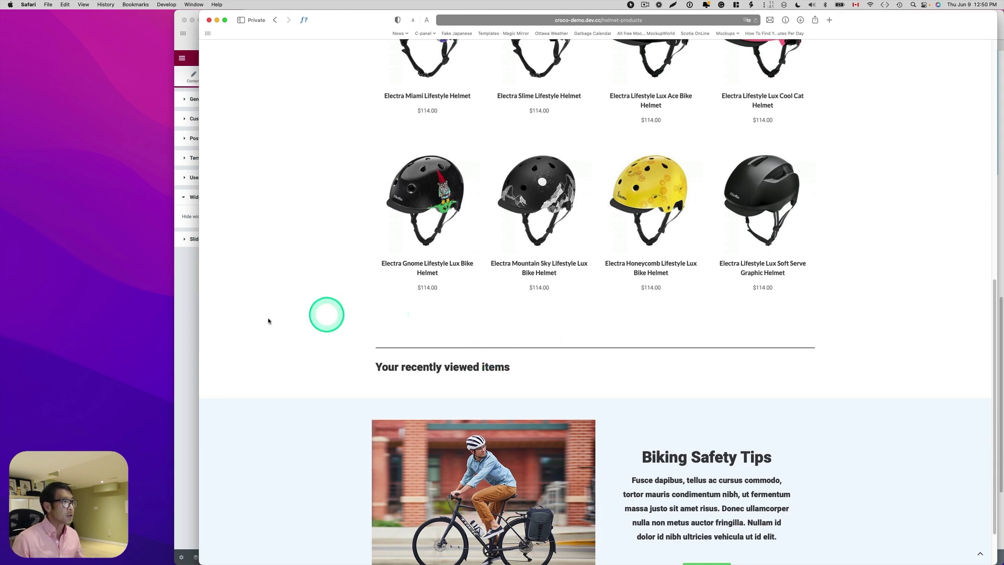
left_click(189, 308)
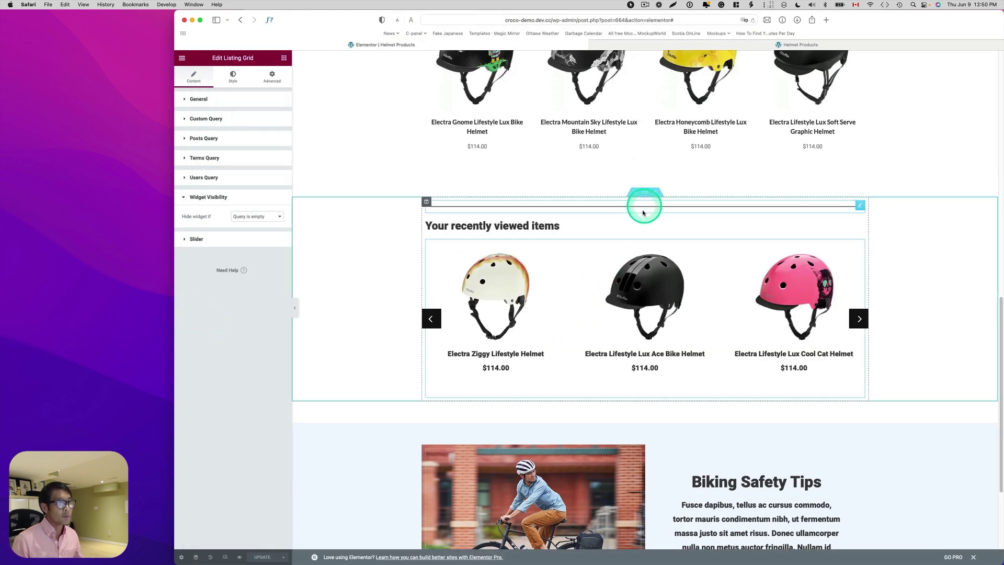
Change the listing's 'Hide widget if' rule from 'Query is empty' to 'Always show'
scroll(643, 199, "up", 1)
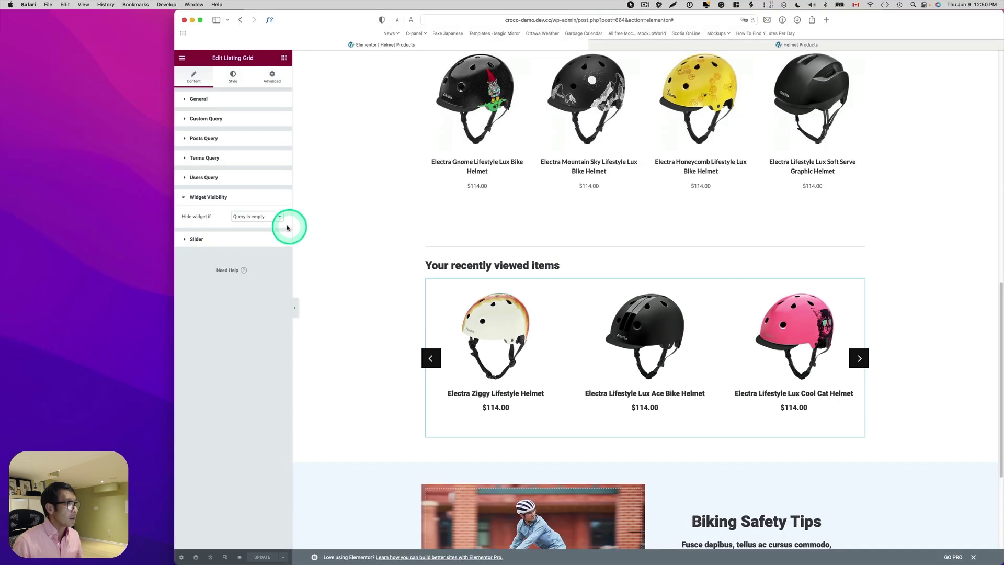
left_click(269, 220)
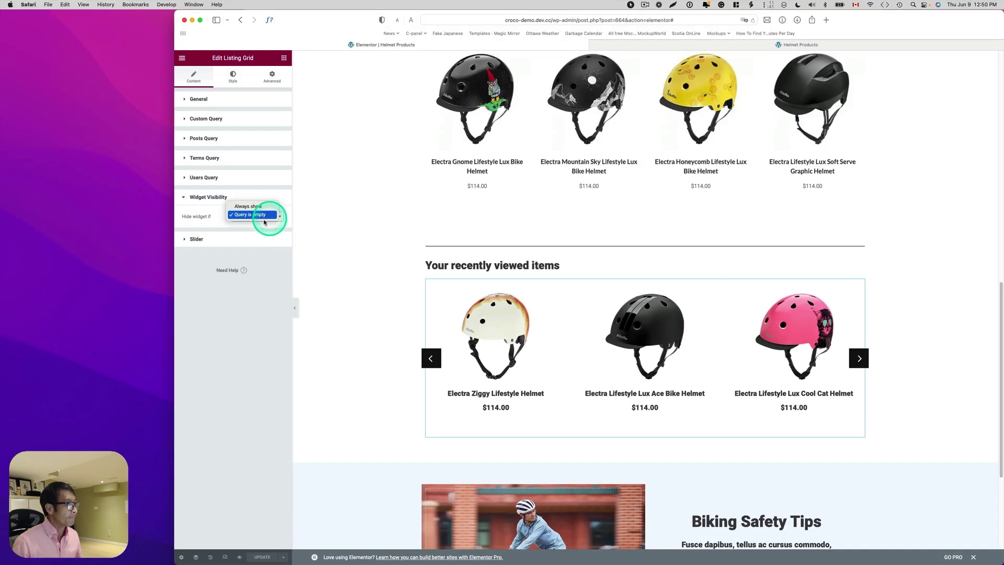
left_click(263, 208)
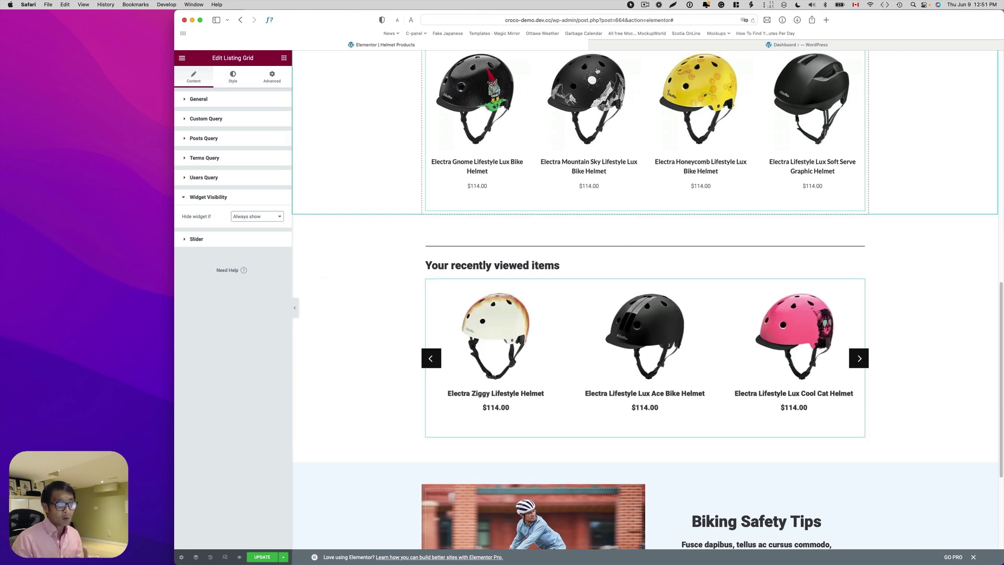
Switch to the WordPress admin Dashboard tab
left_click(688, 44)
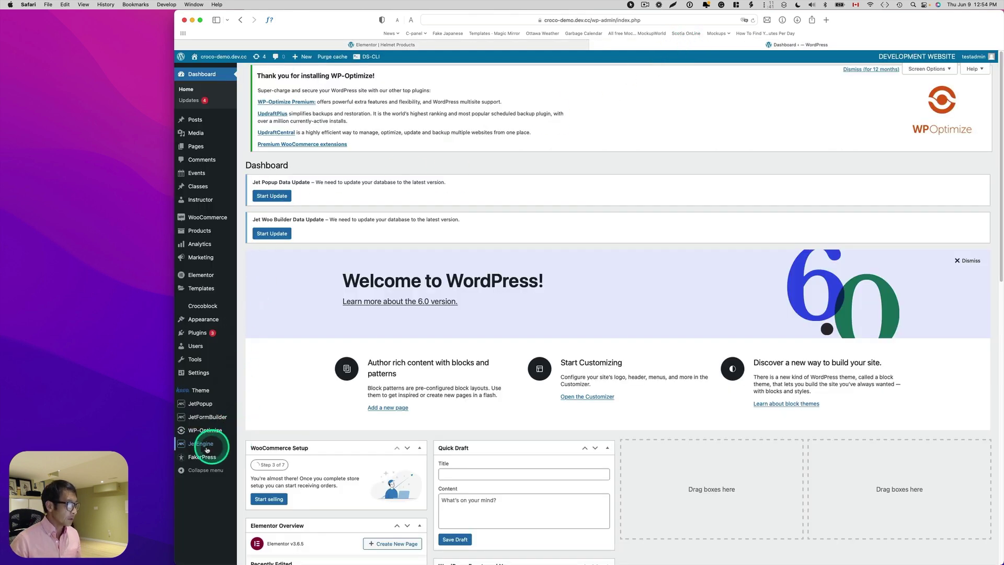
mouse_move(205, 446)
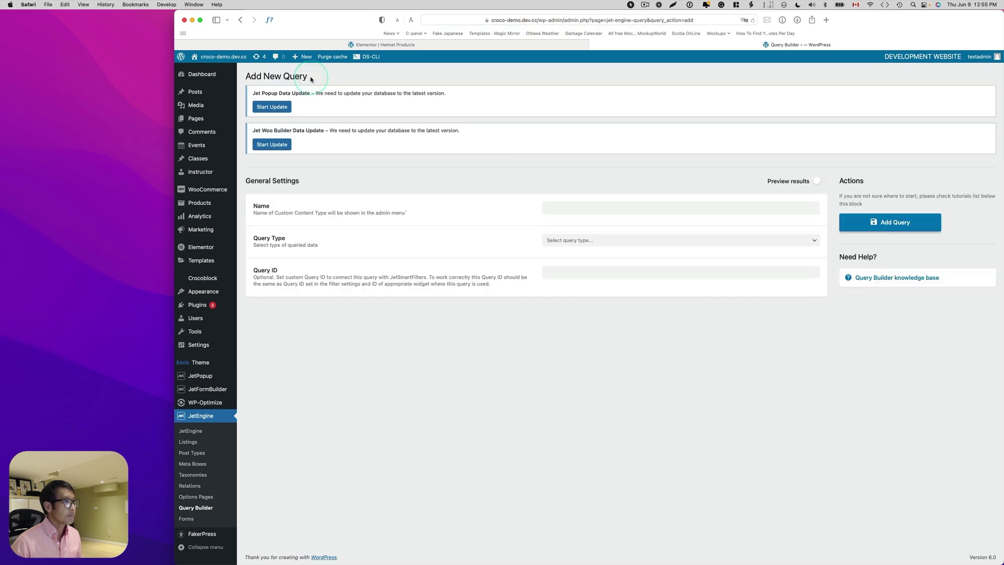
Create the 'Recently viewed section' Posts Query limited to published Products
left_click(557, 206)
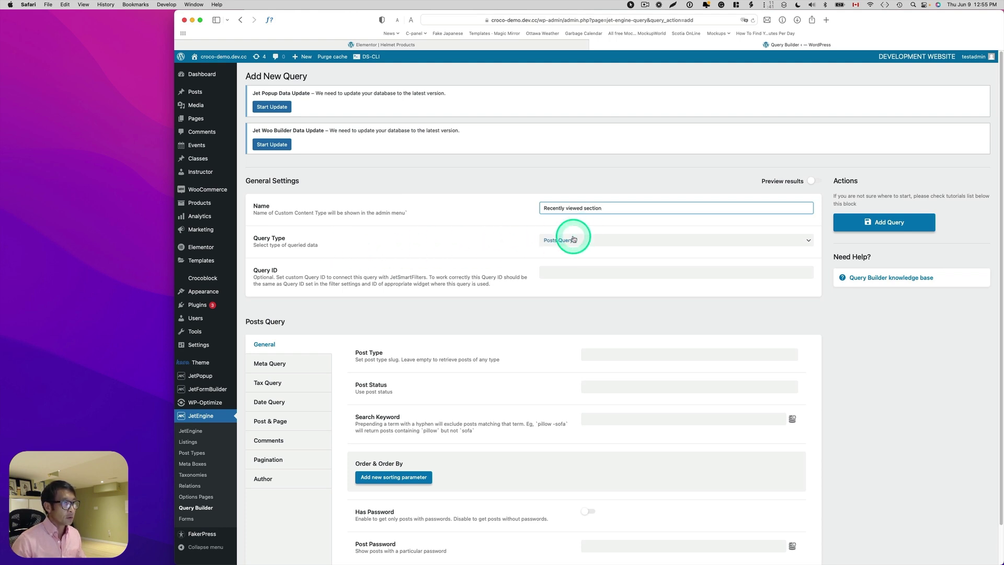
left_click(577, 240)
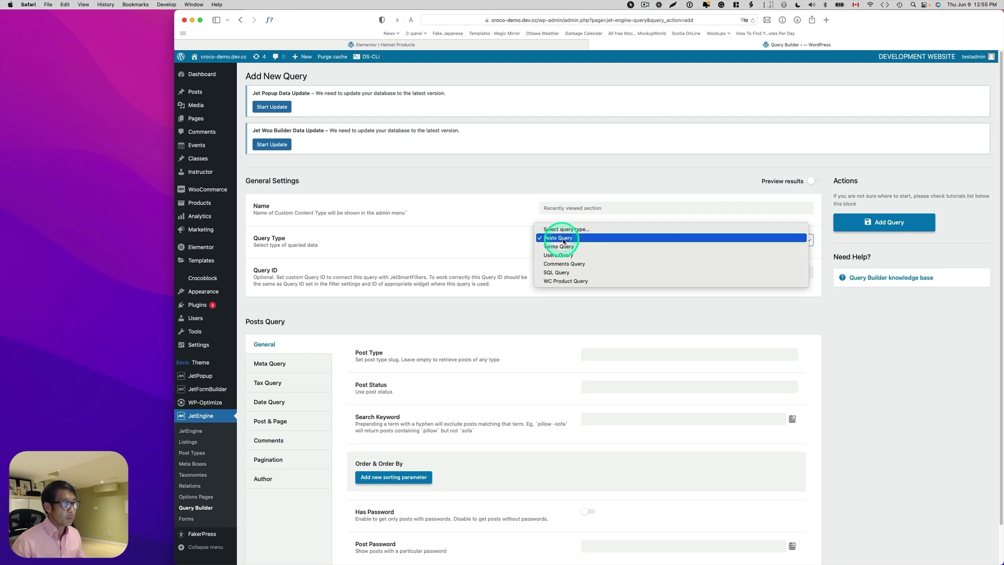
left_click(572, 239)
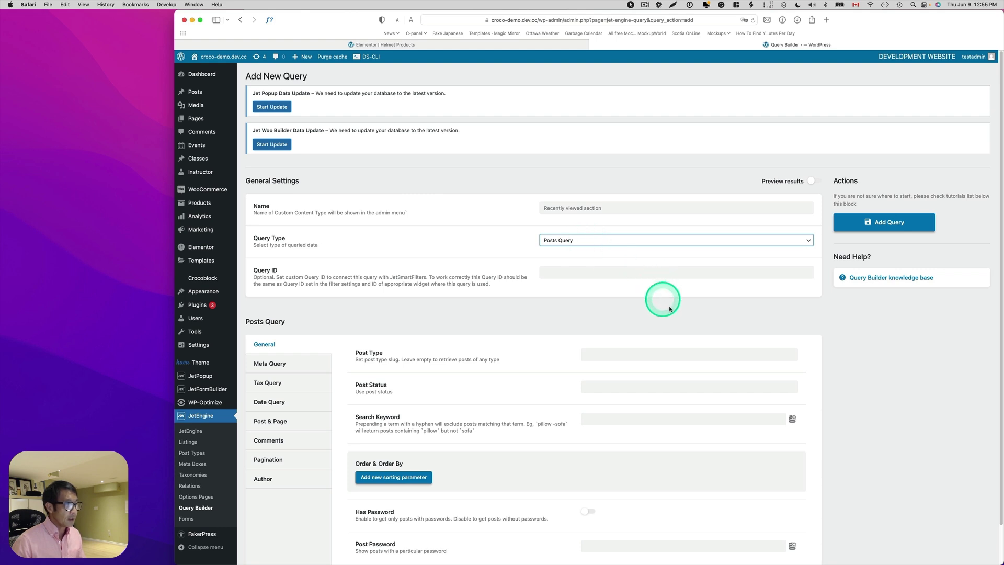
scroll(666, 357, "down", 1)
left_click(605, 346)
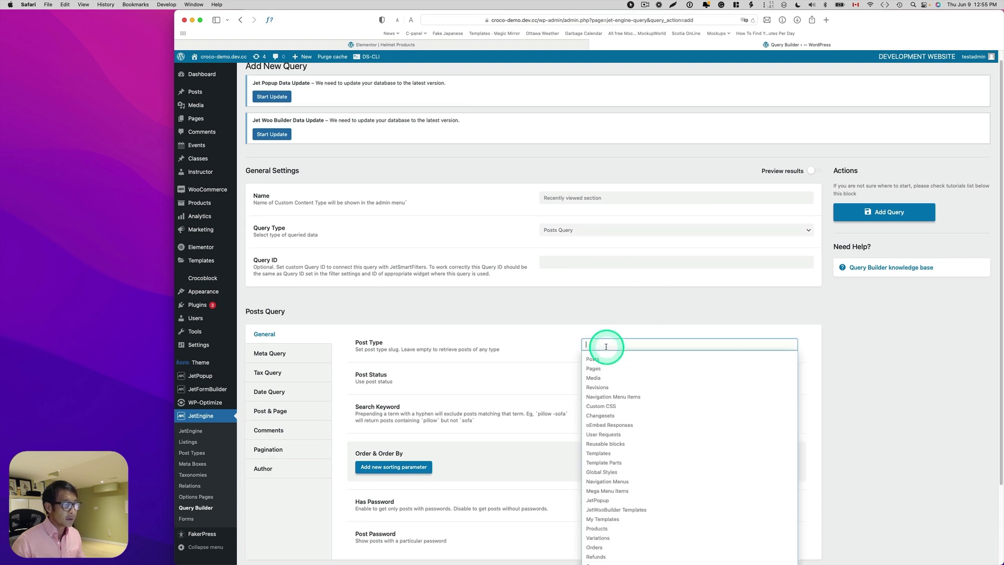
scroll(650, 371, "down", 3)
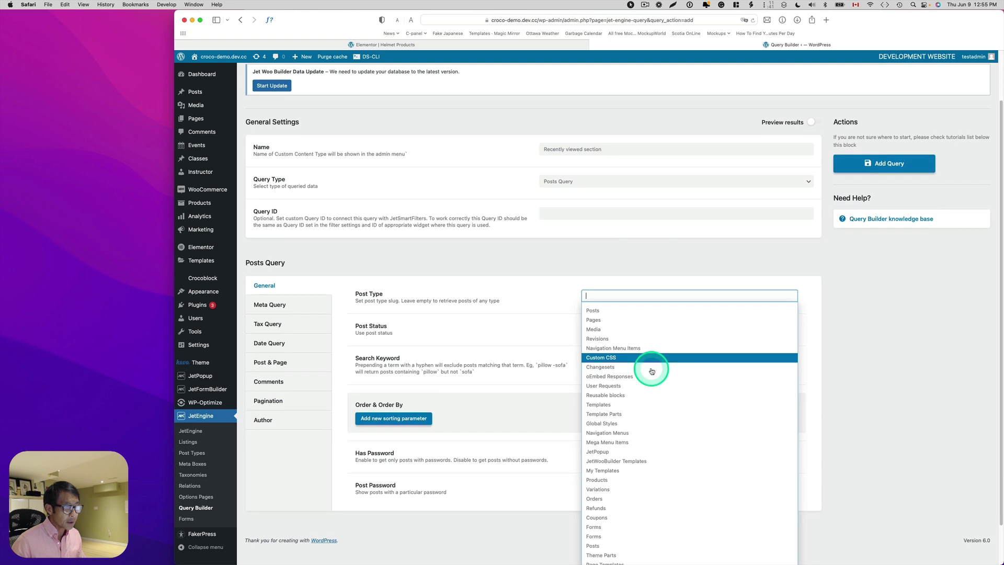
left_click(605, 480)
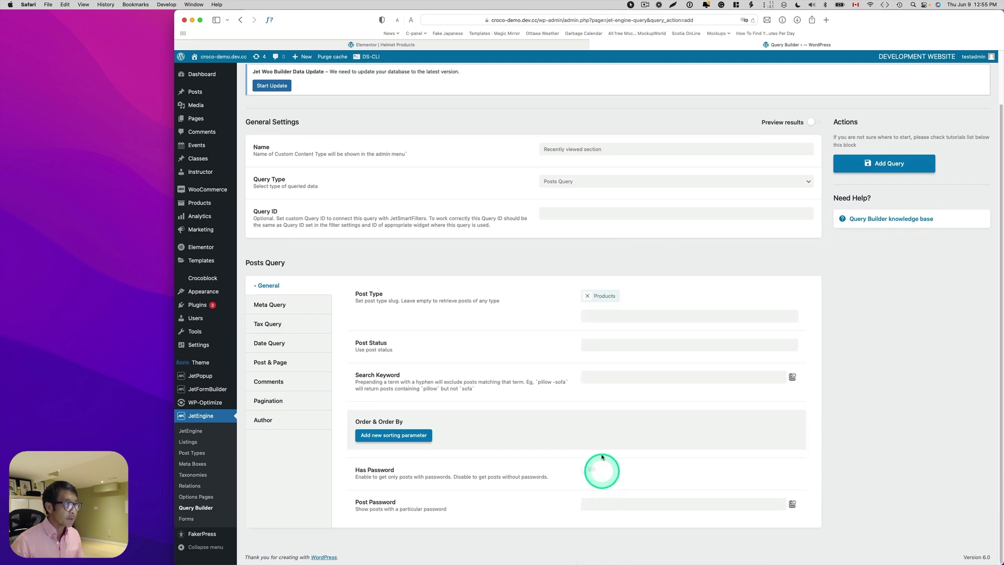
left_click(601, 344)
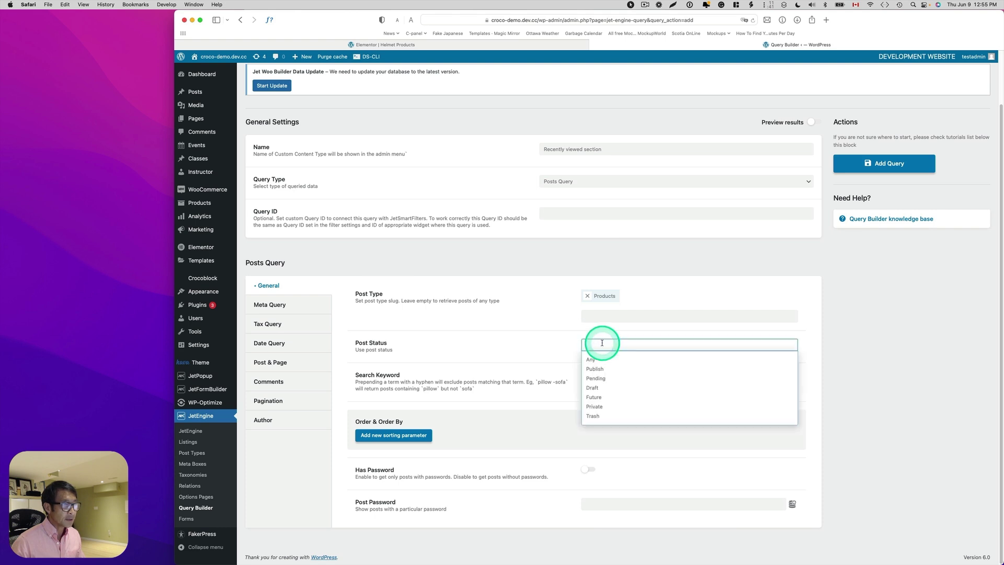
left_click(602, 371)
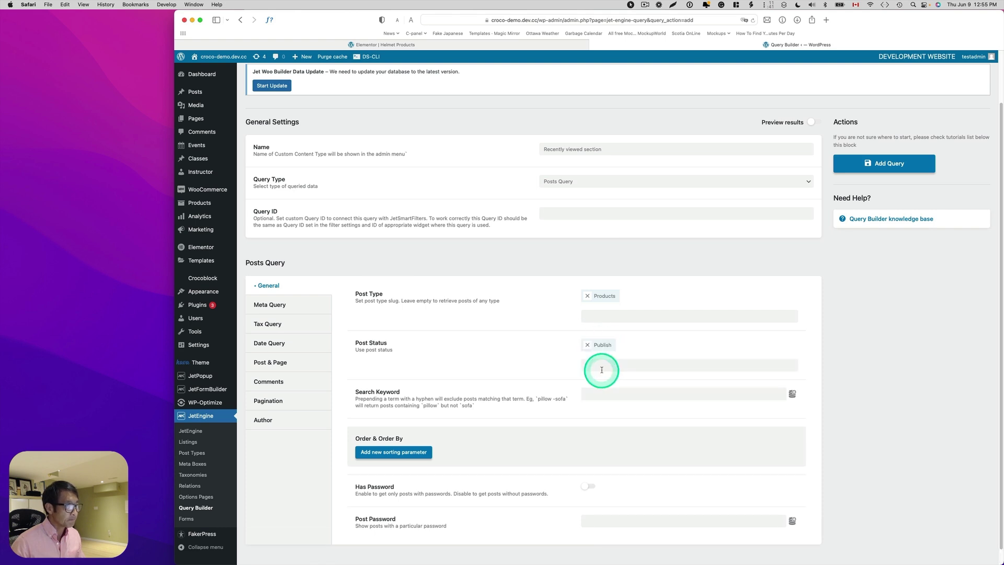
scroll(612, 361, "down", 1)
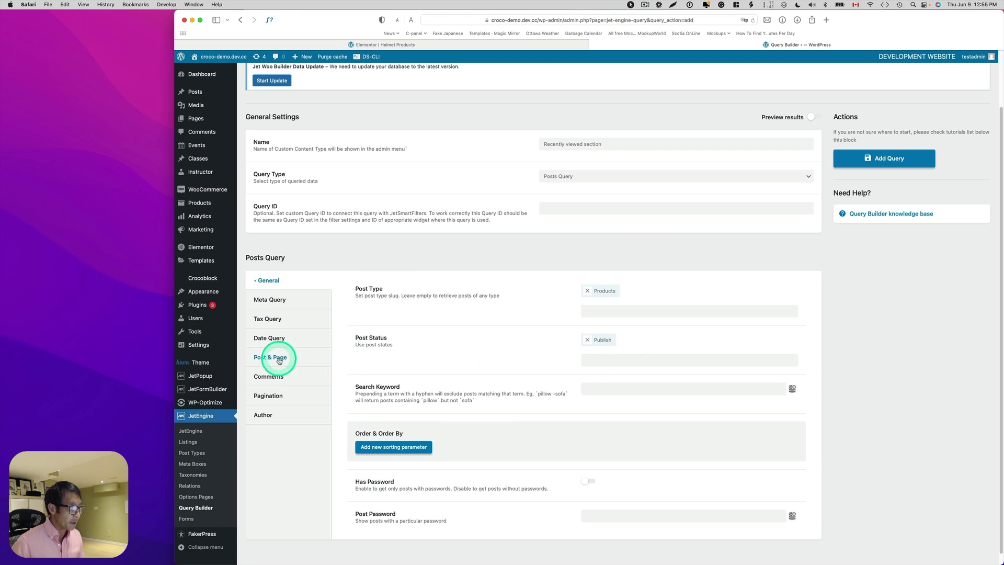
Insert the Get store macro into the Post & Page tab's Post In field
left_click(278, 361)
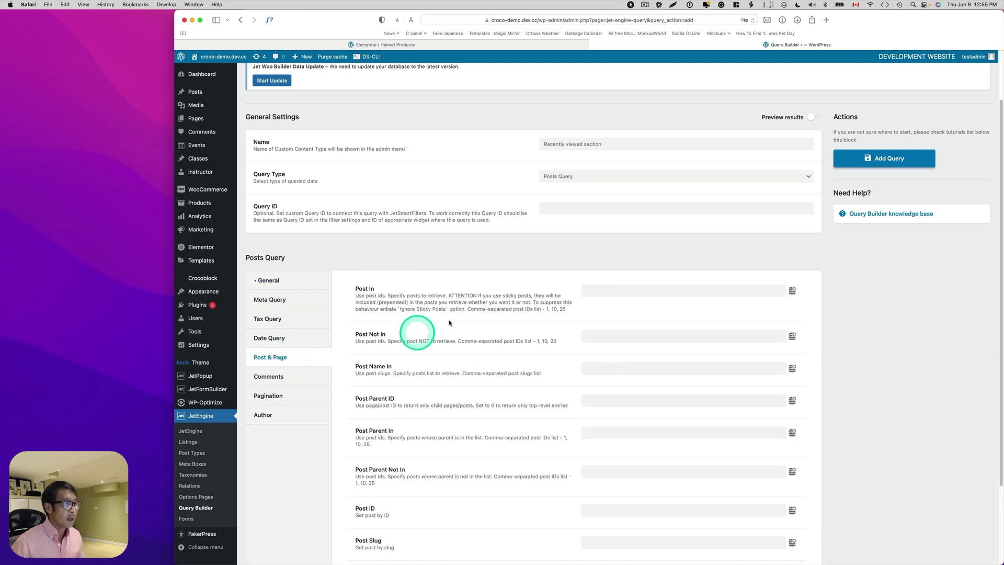
left_click(792, 290)
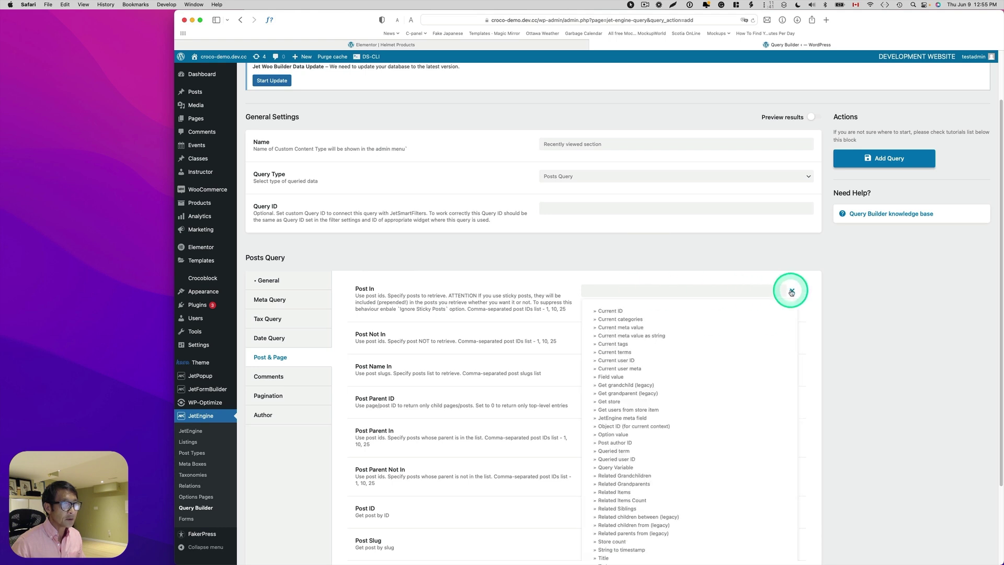
scroll(732, 372, "down", 1)
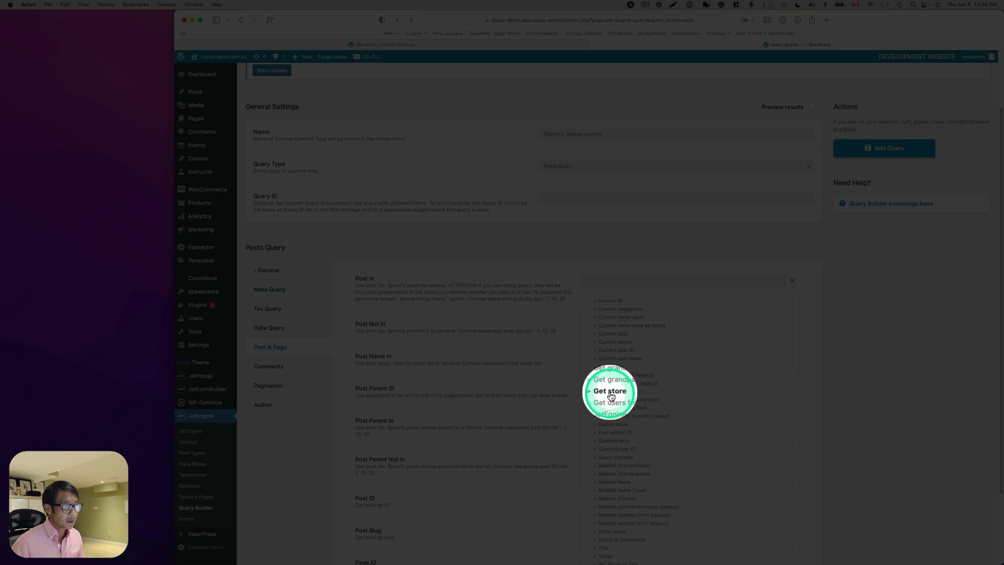
left_click(609, 392)
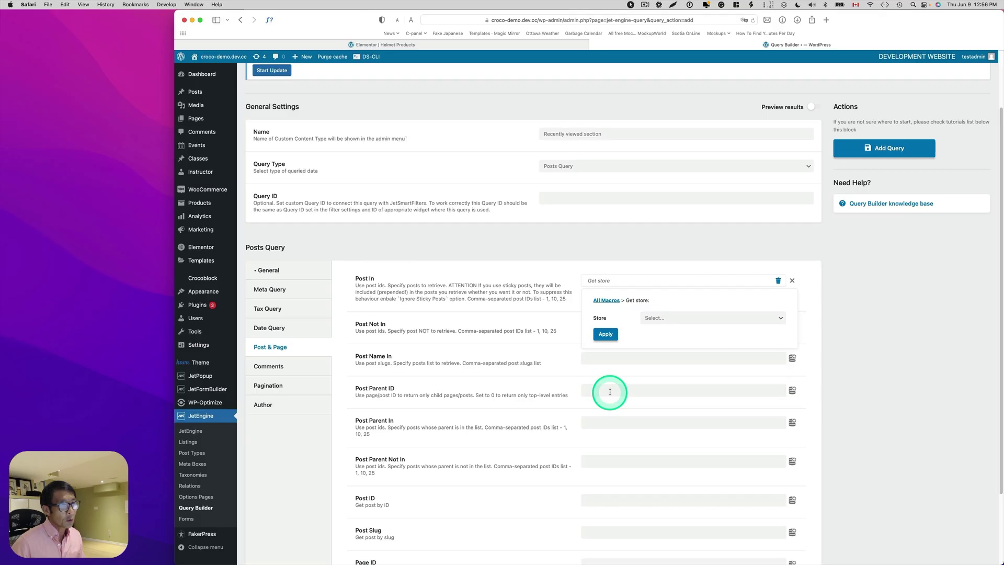
Choose Recently viewed as the Get store macro's store and apply it to Post In
left_click_drag(1003, 173, 389, 130)
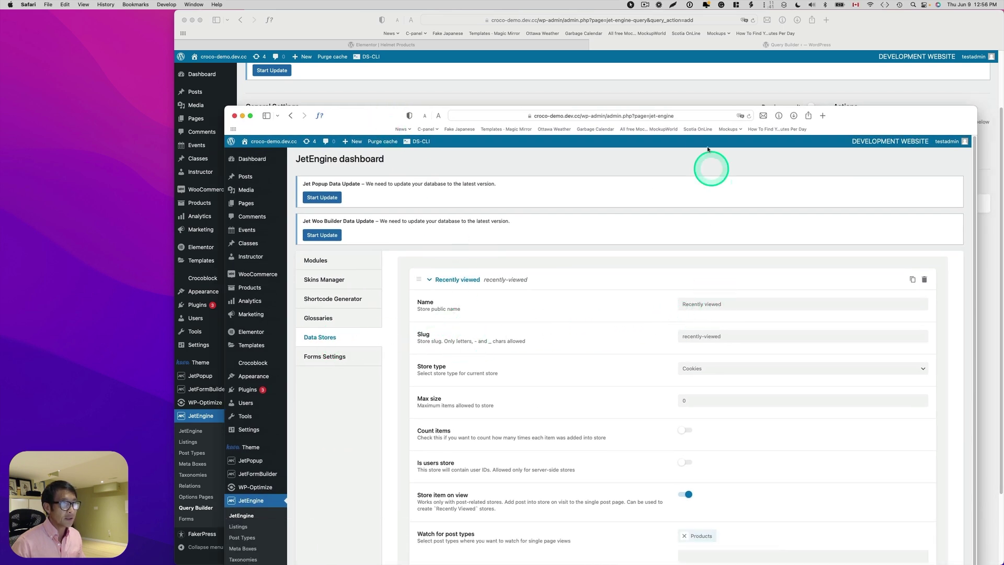
left_click_drag(858, 117, 1003, 167)
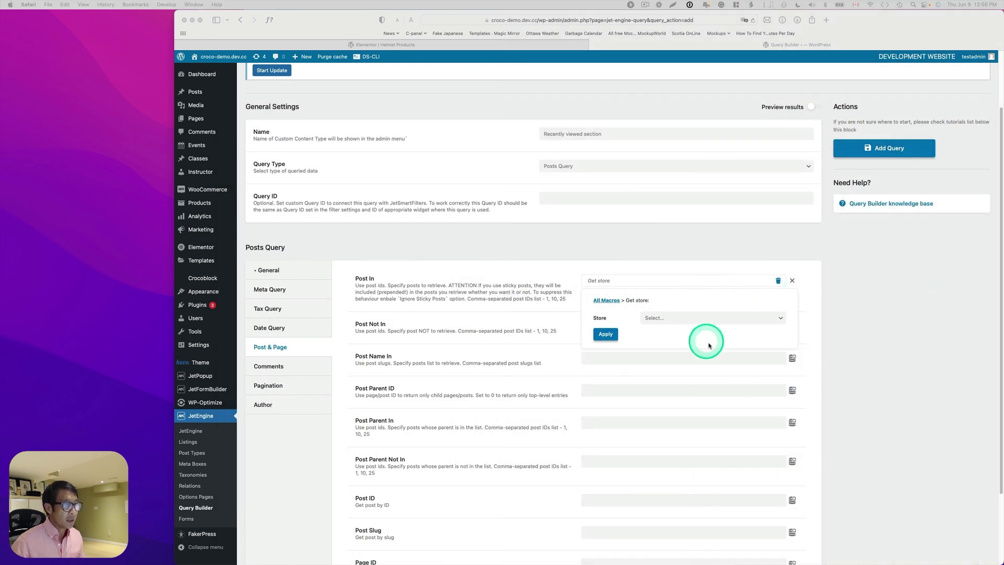
left_click(732, 319)
left_click(728, 318)
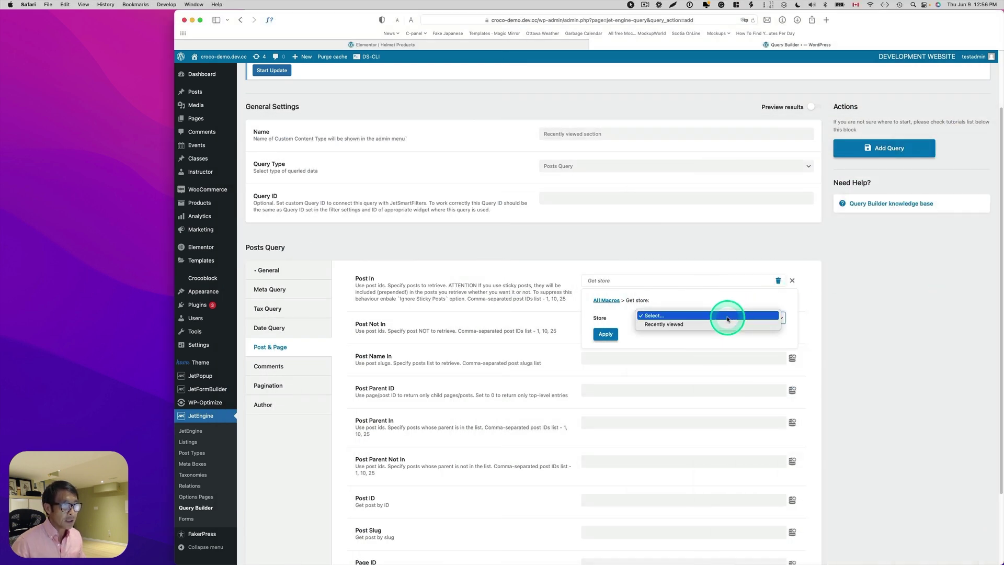
left_click(664, 324)
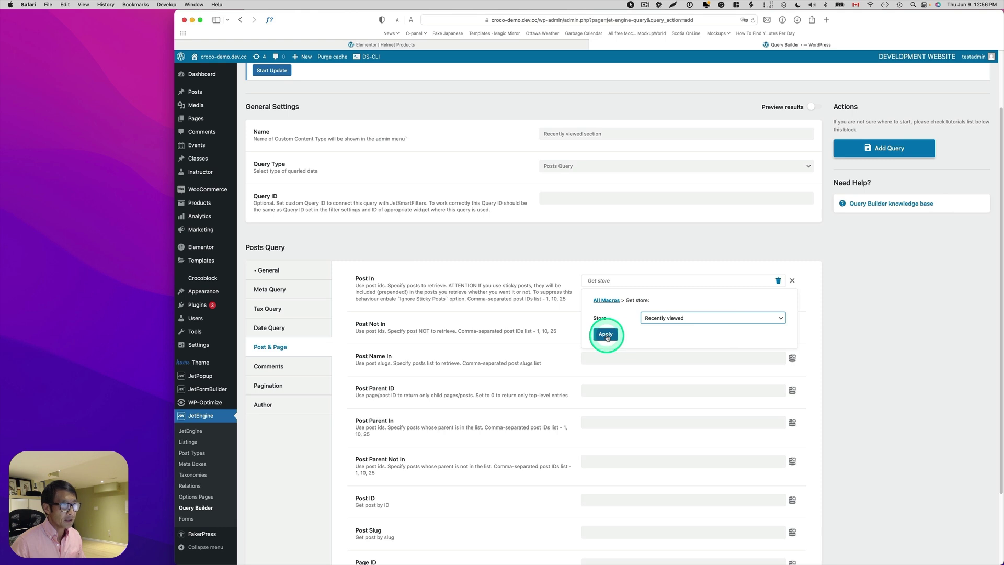
left_click(606, 335)
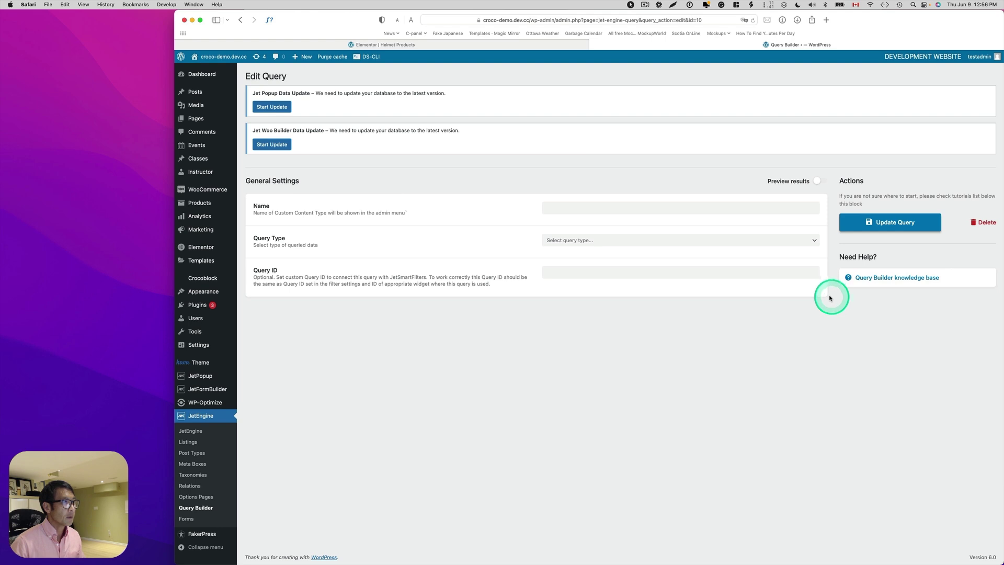
View the Query Builder list with 'Recently viewed section', then return to the Helmet Products editor
scroll(814, 308, "down", 3)
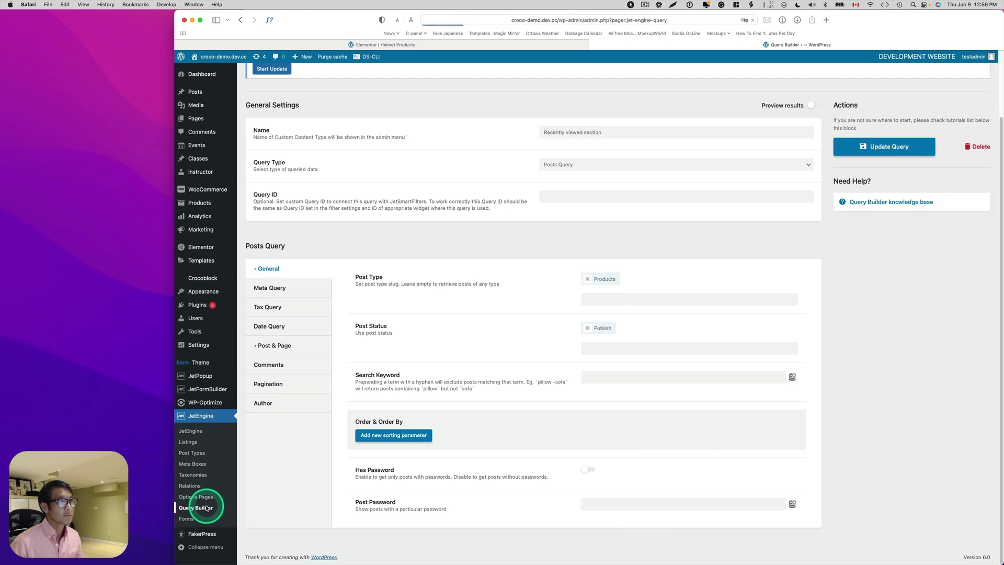
left_click(207, 507)
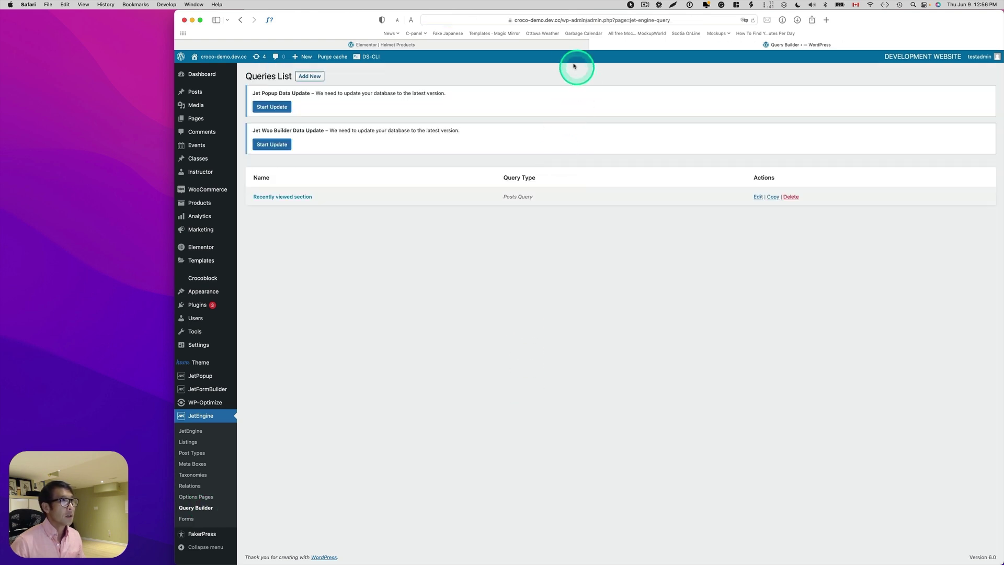
left_click(399, 45)
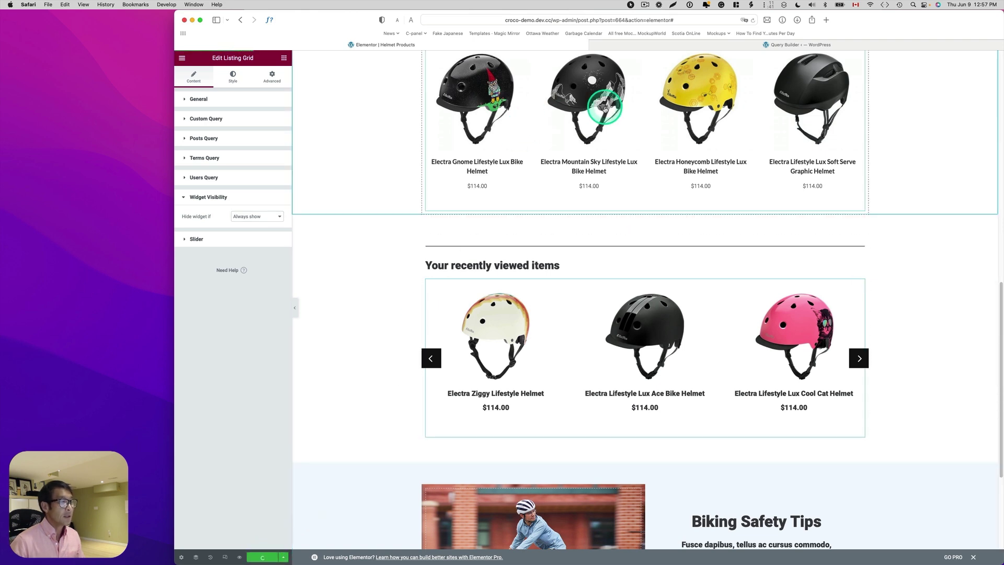
Reload the editor, scroll down to the recently viewed carousel, and bring up its section's context menu
left_click(753, 20)
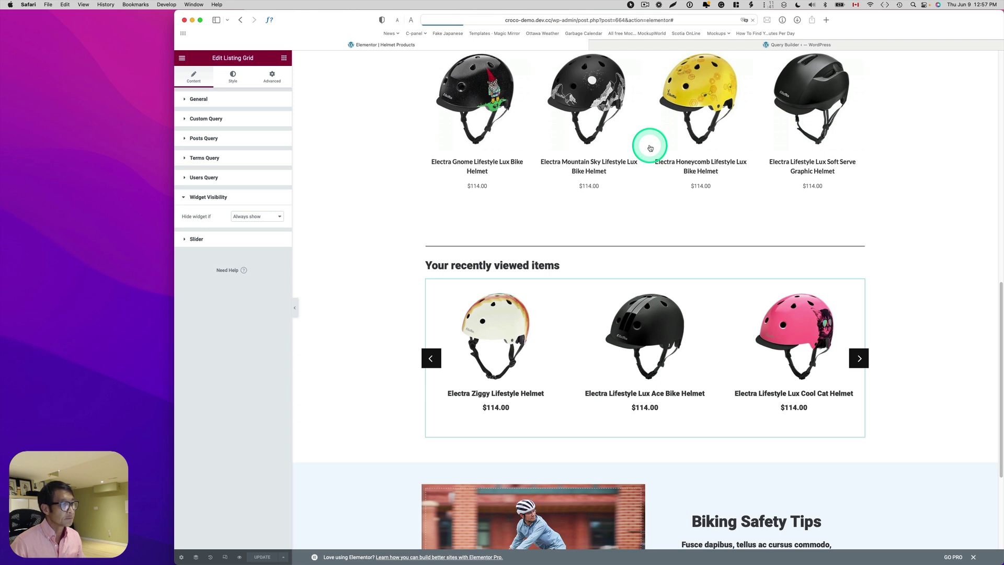
left_click(612, 359)
scroll(615, 360, "down", 10)
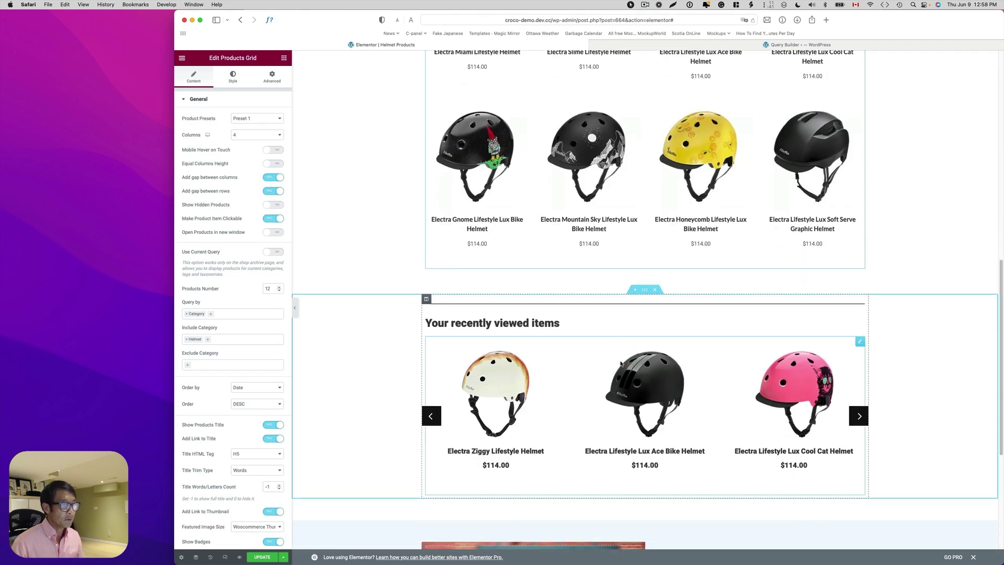
scroll(622, 360, "down", 1)
left_click(606, 304)
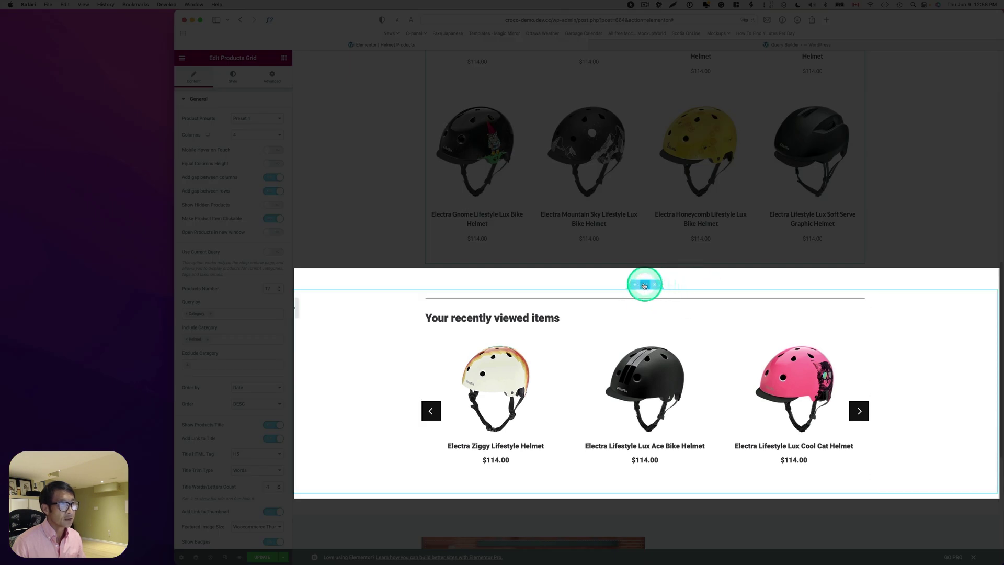
right_click(644, 287)
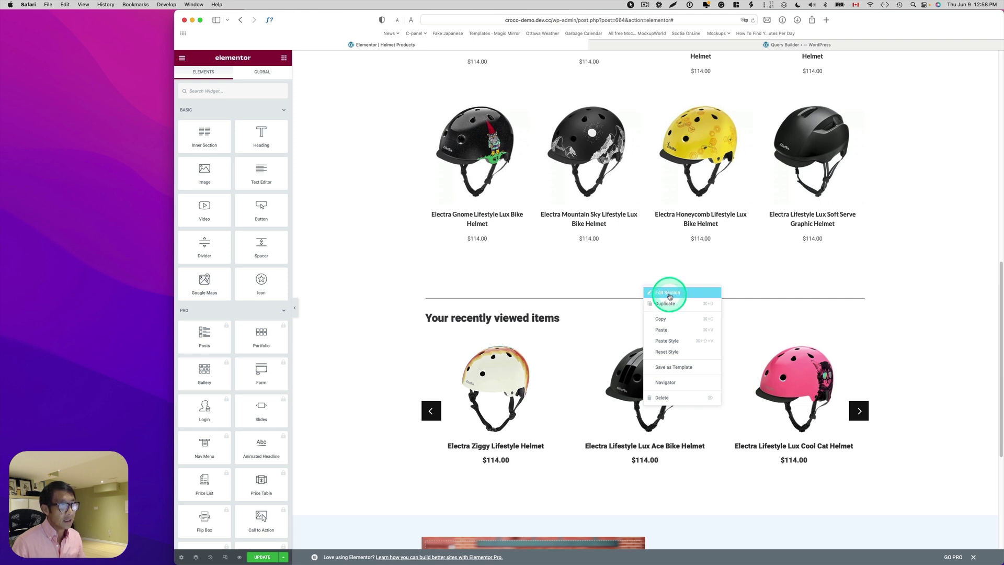
Enable Dynamic Visibility on the section, set to show the element if the condition is met
left_click(669, 293)
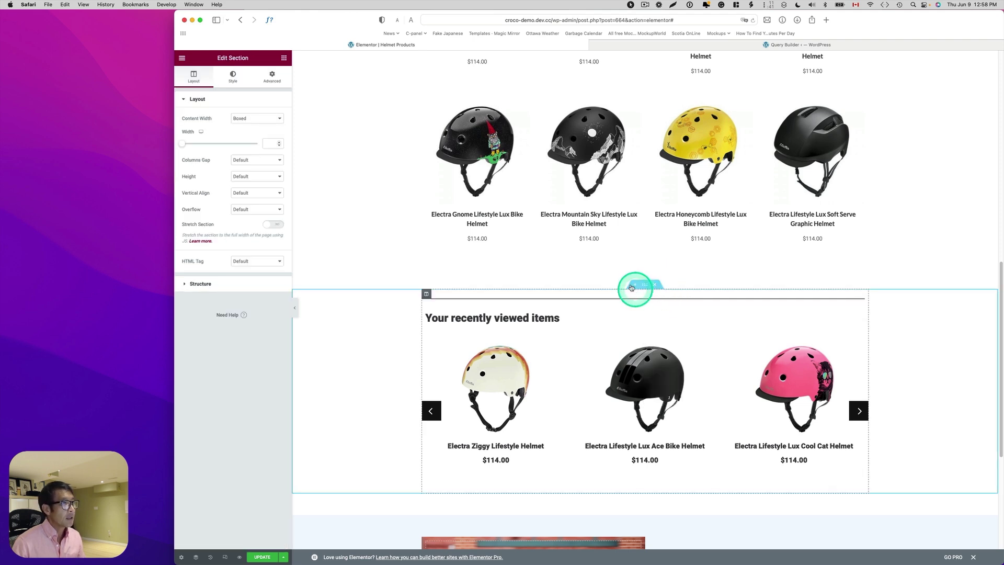
left_click(273, 79)
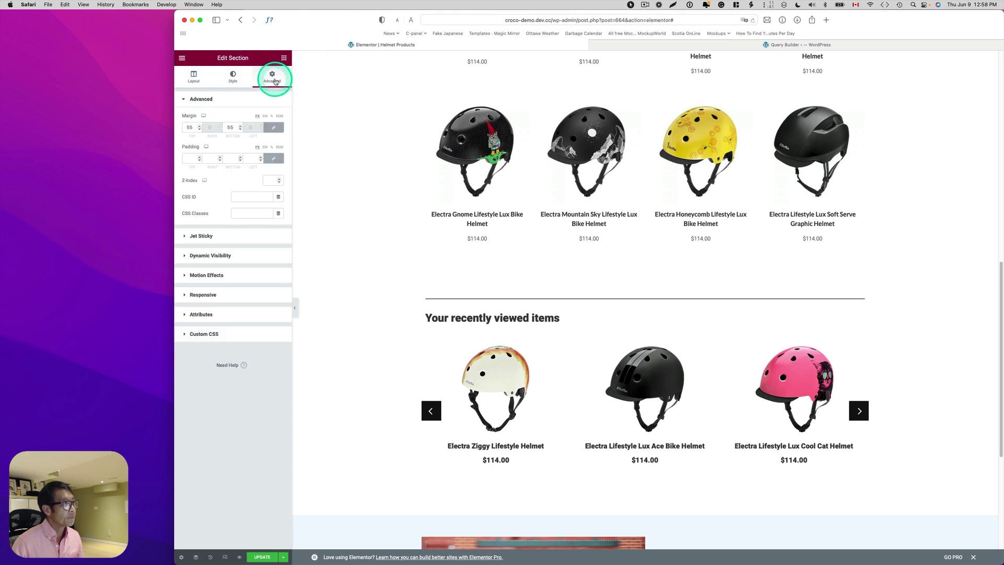
left_click(218, 260)
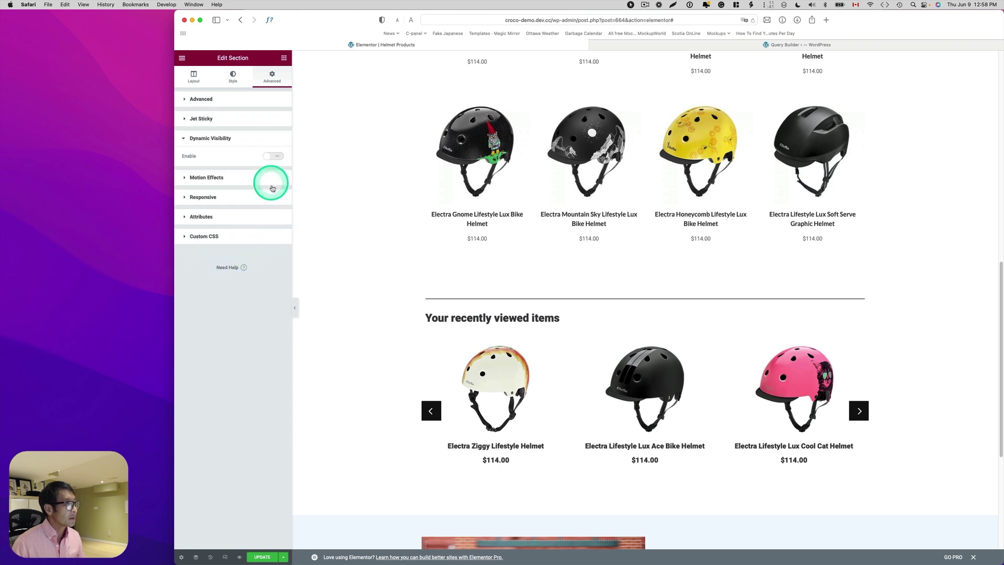
left_click(276, 156)
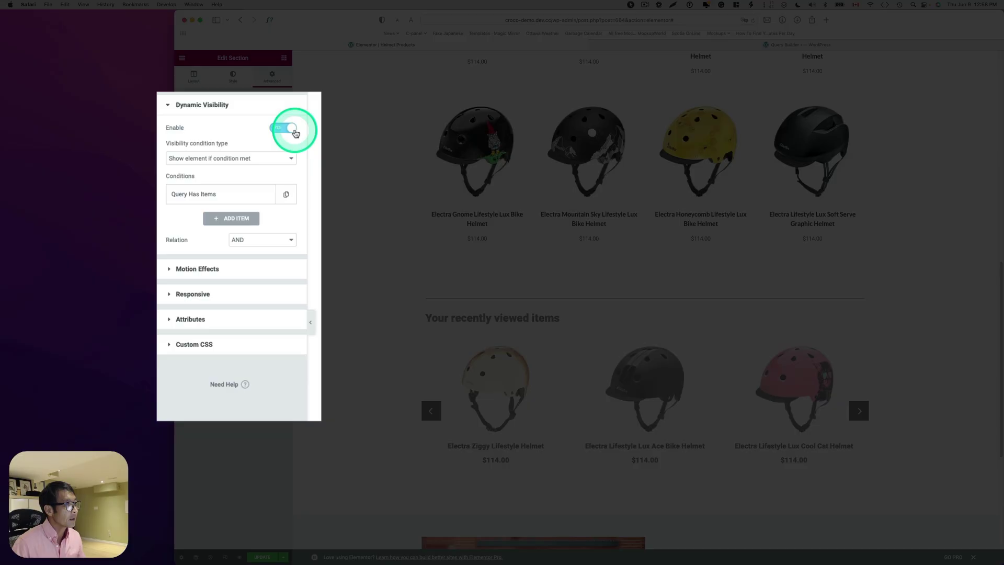
left_click(201, 157)
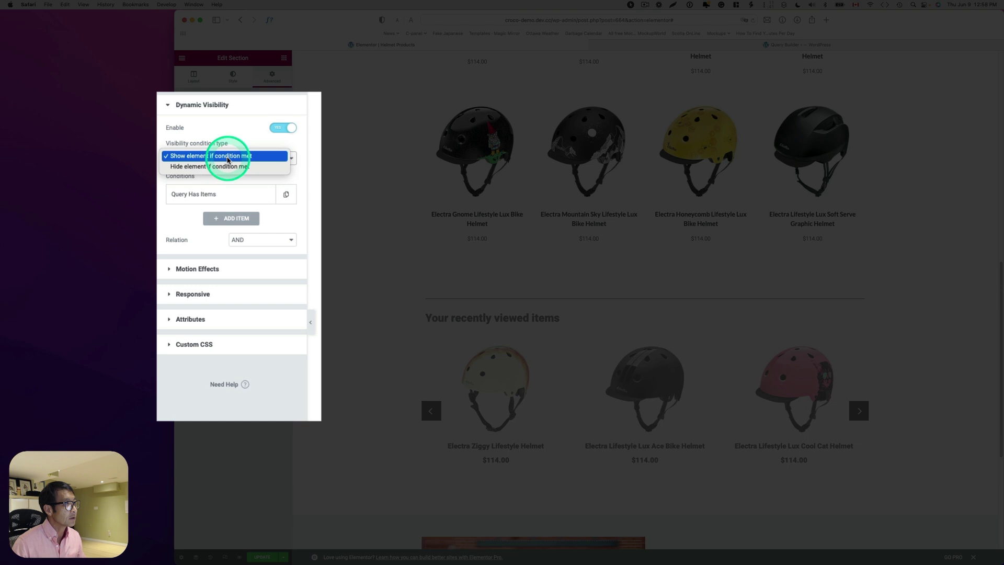
left_click(234, 157)
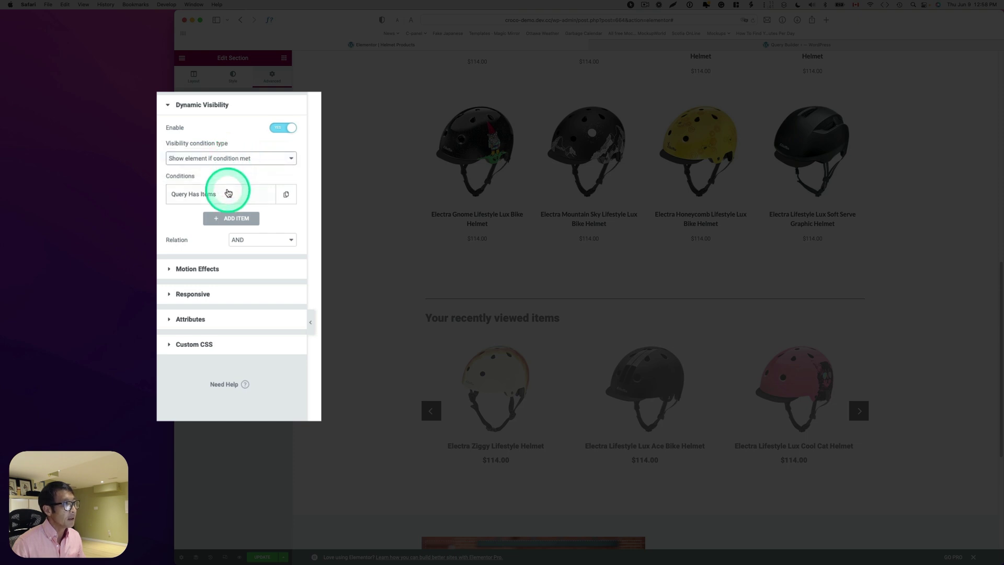
Set the visibility condition to Query Has Items, checking the Recently viewed section query
left_click(180, 201)
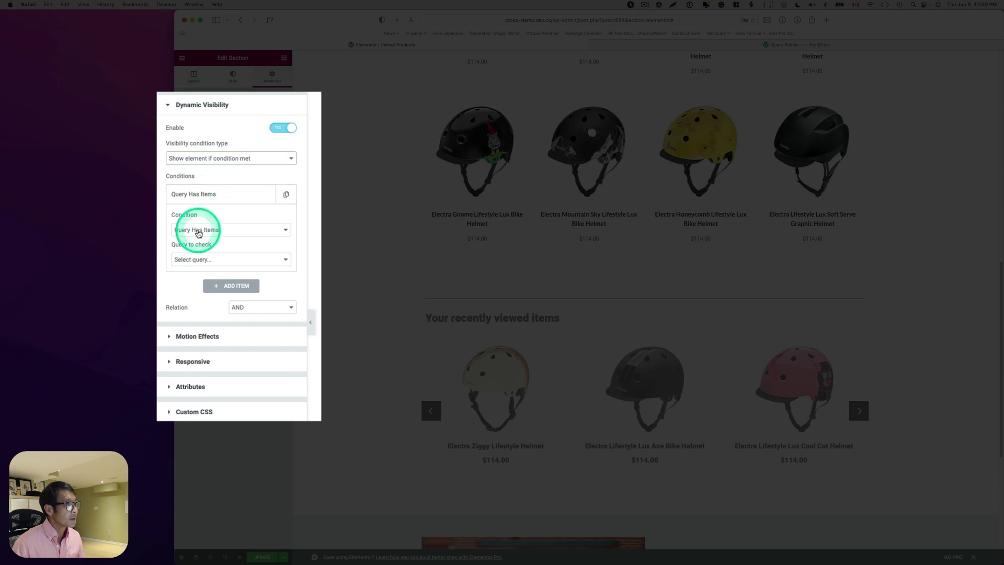
left_click(197, 230)
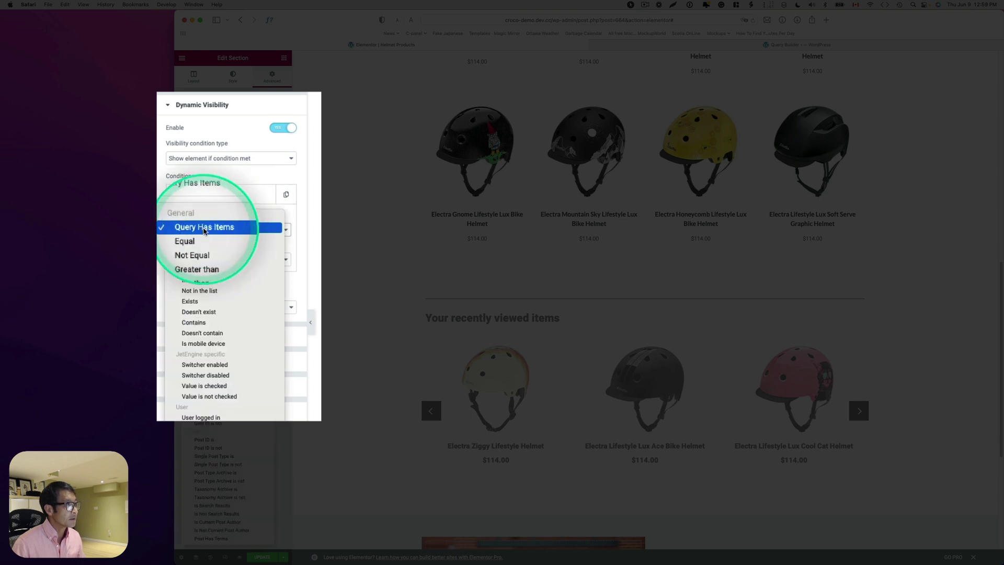
left_click(201, 227)
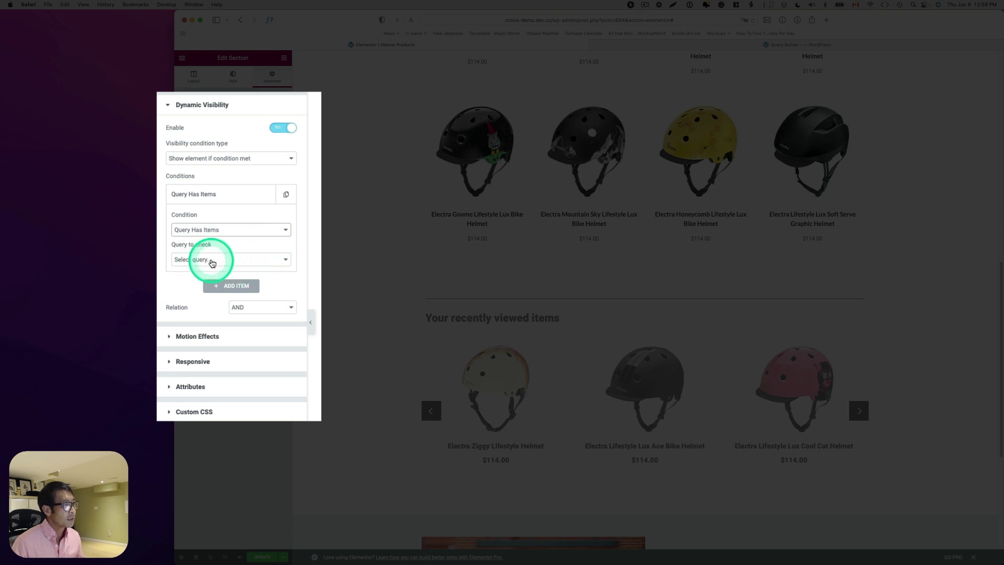
left_click(213, 262)
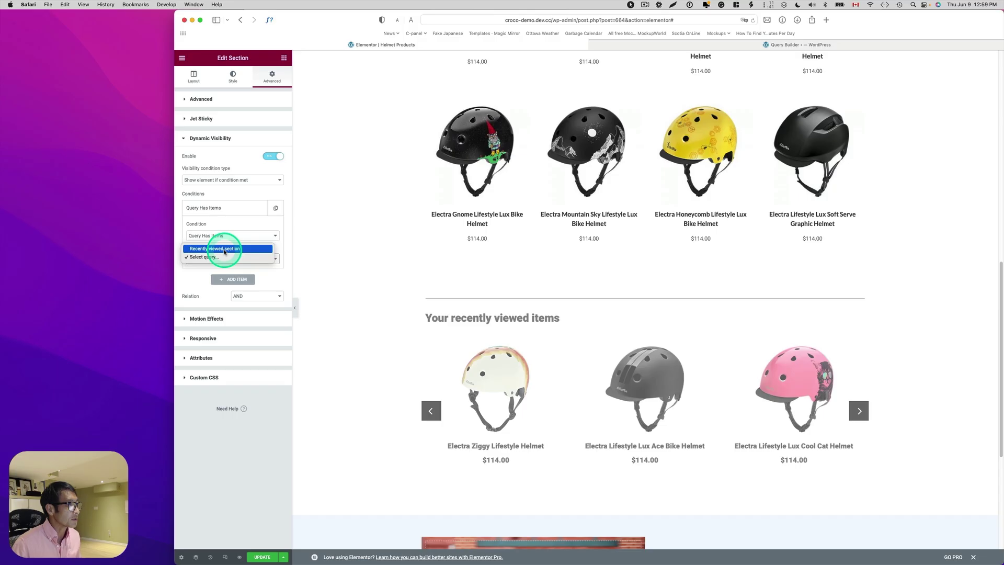
left_click(221, 249)
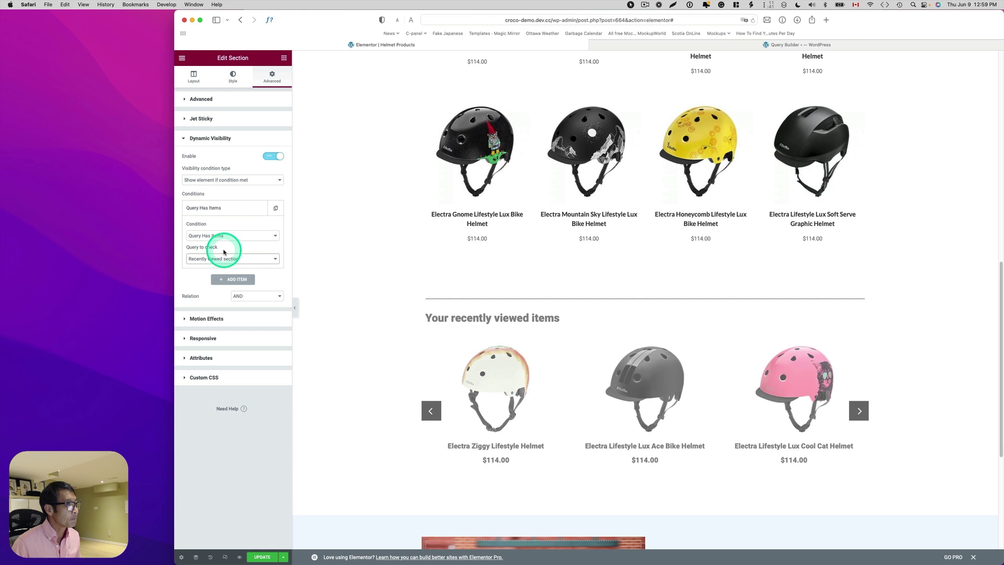